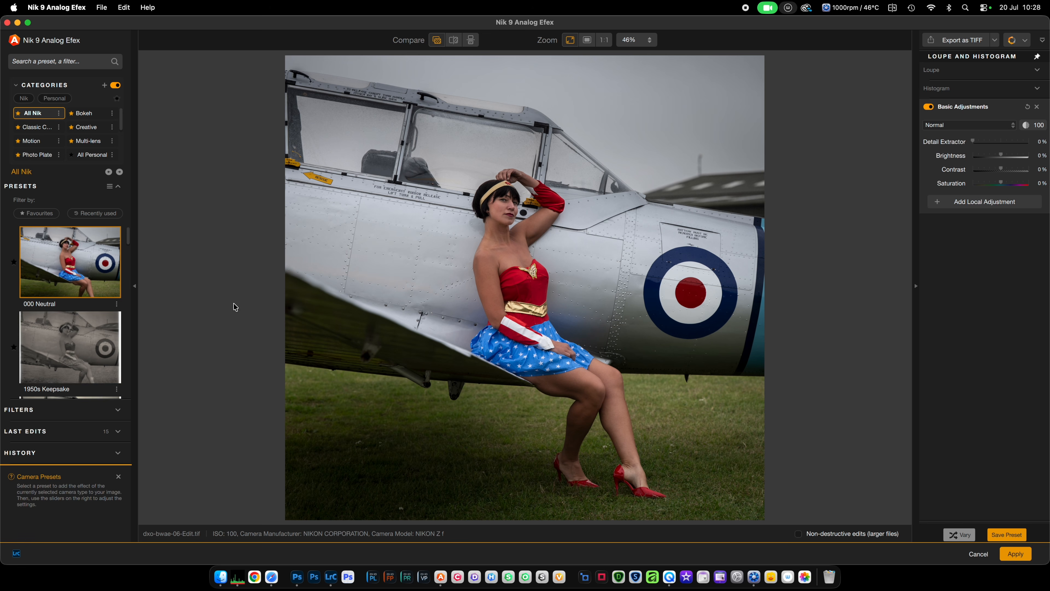
# - Apply the 1950s Keepsake preset to the photo and look through the filter settings it uses
pyautogui.click(82, 348)
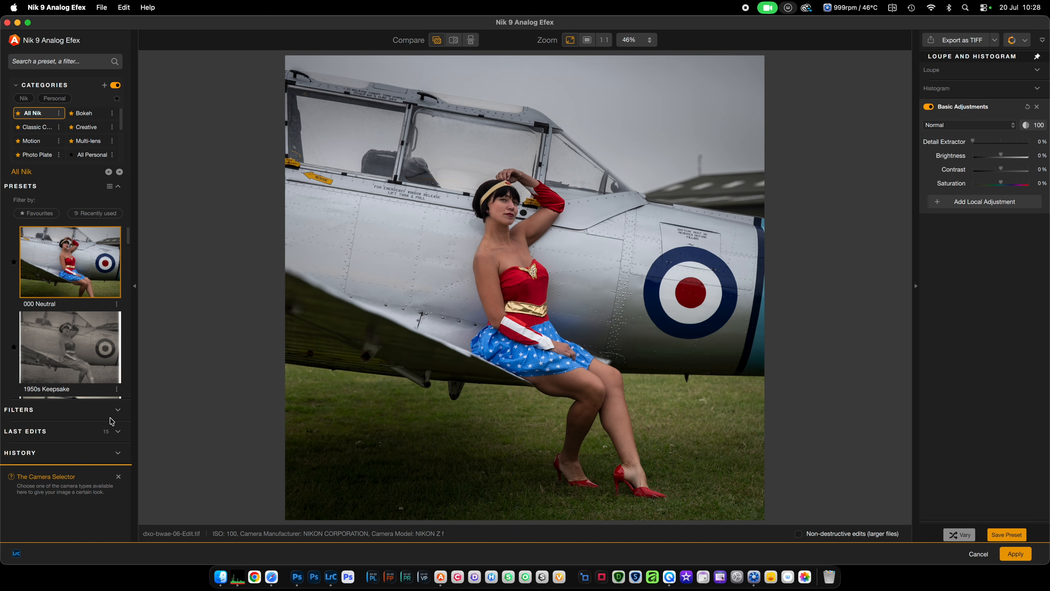
pyautogui.click(118, 410)
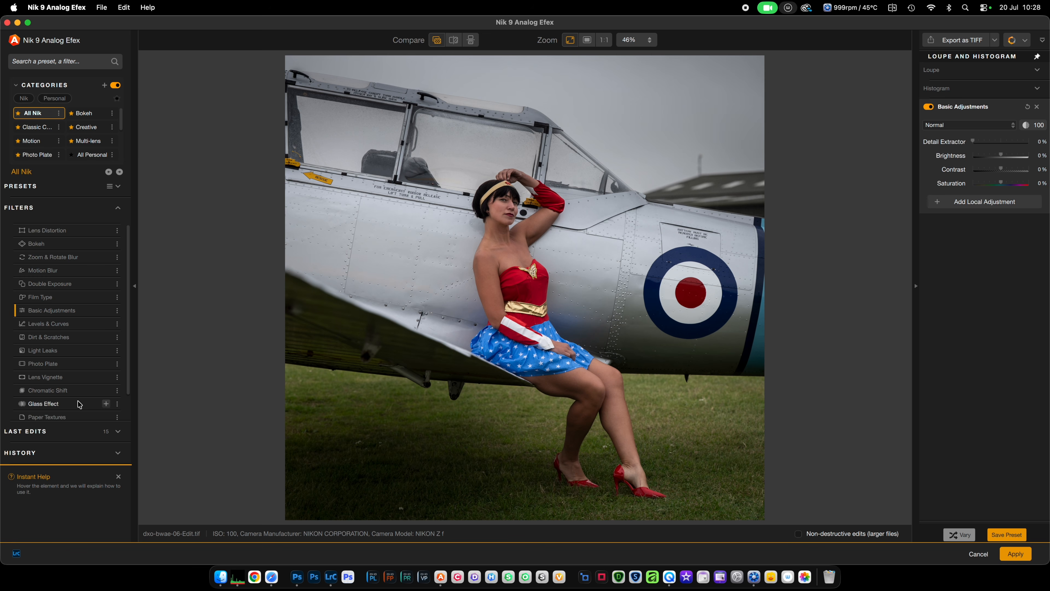
pyautogui.click(119, 187)
pyautogui.click(75, 368)
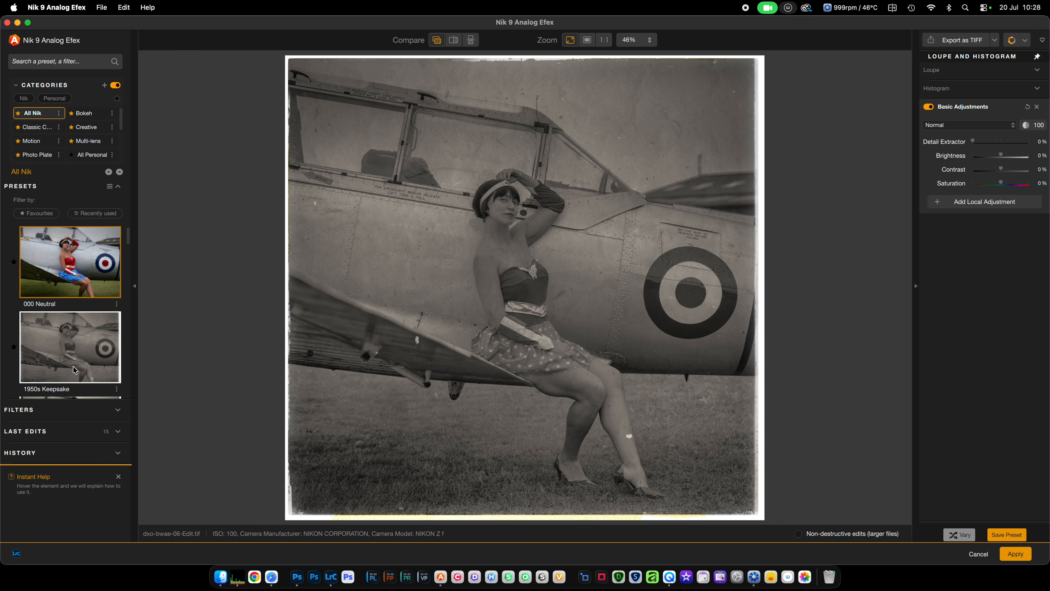
pyautogui.scroll(-5, 992, 289)
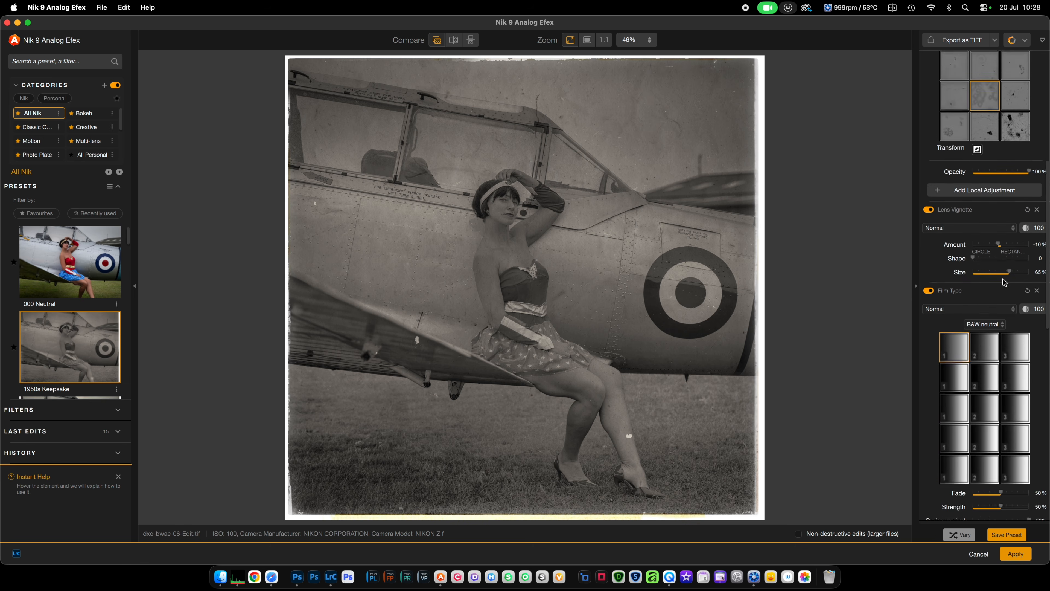
pyautogui.scroll(-5, 1005, 282)
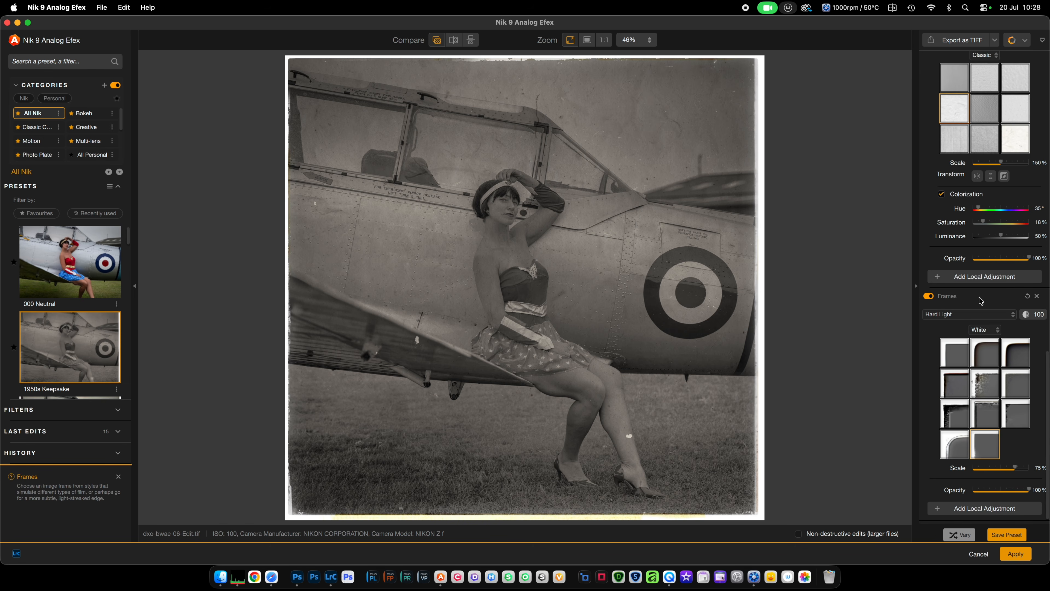
pyautogui.scroll(4, 992, 292)
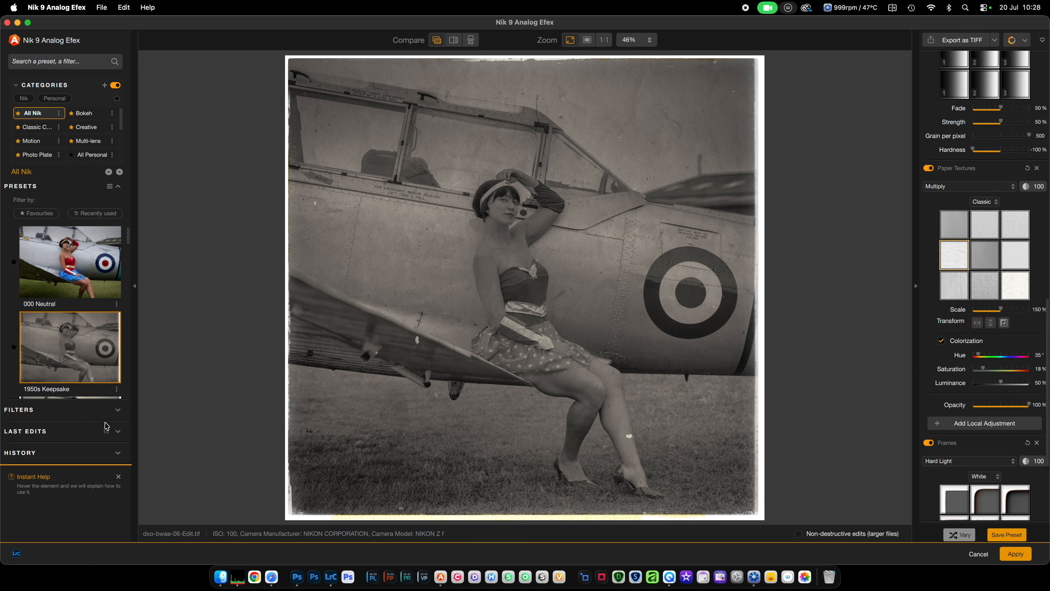
# - Remove the Lens Vignette and Frames filters from the preset's filter stack and review the remaining filters' settings
pyautogui.click(119, 411)
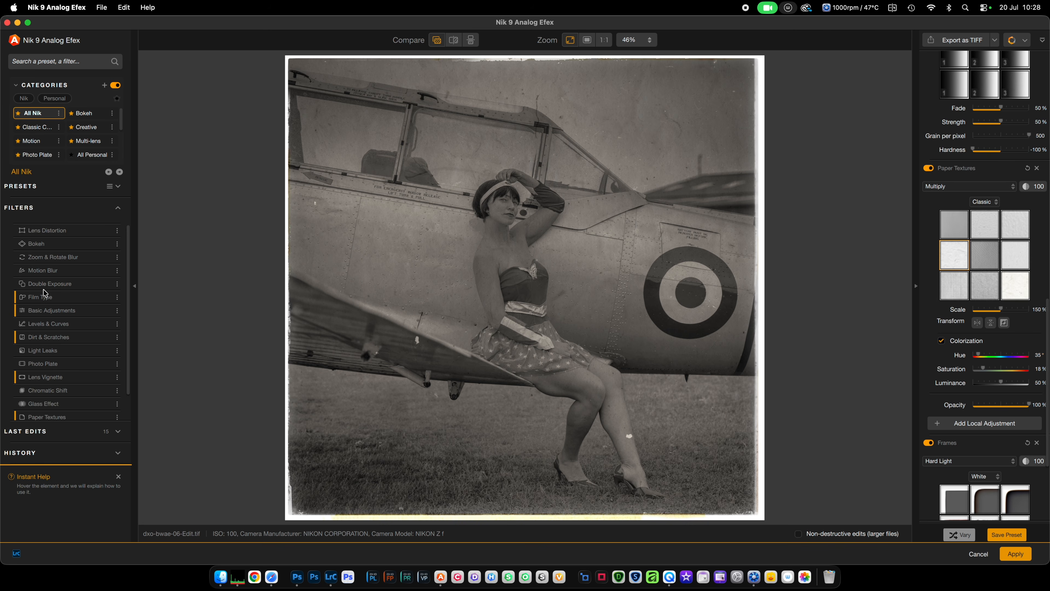
pyautogui.scroll(-2, 85, 328)
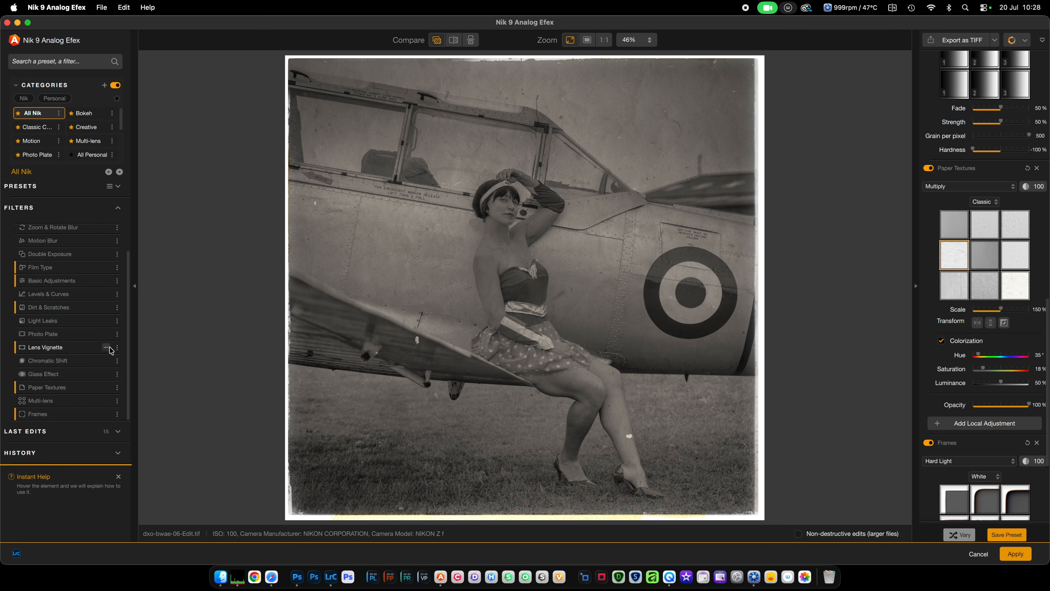
pyautogui.click(107, 348)
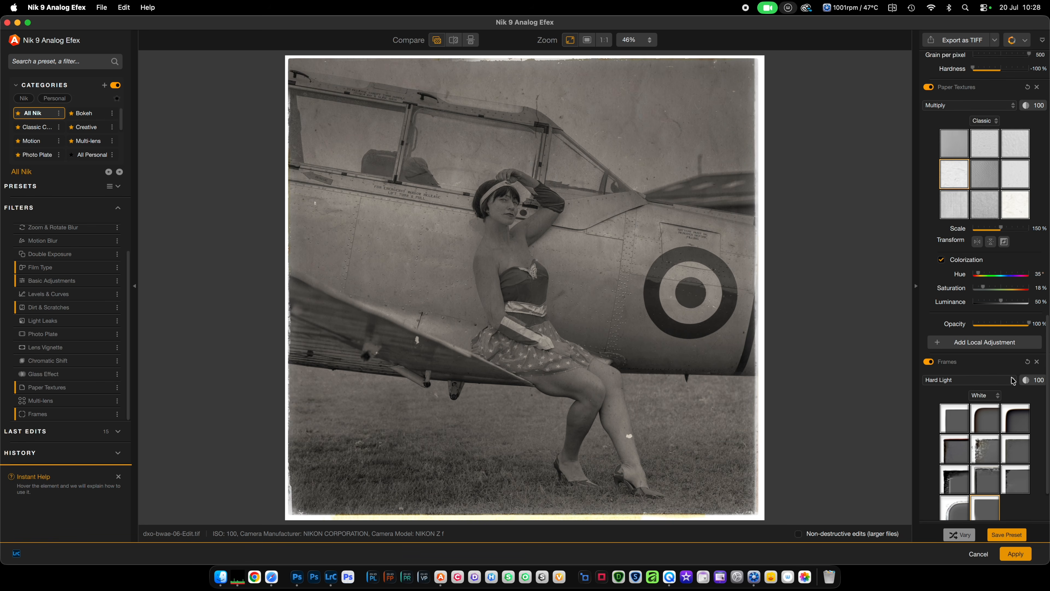
pyautogui.click(1038, 362)
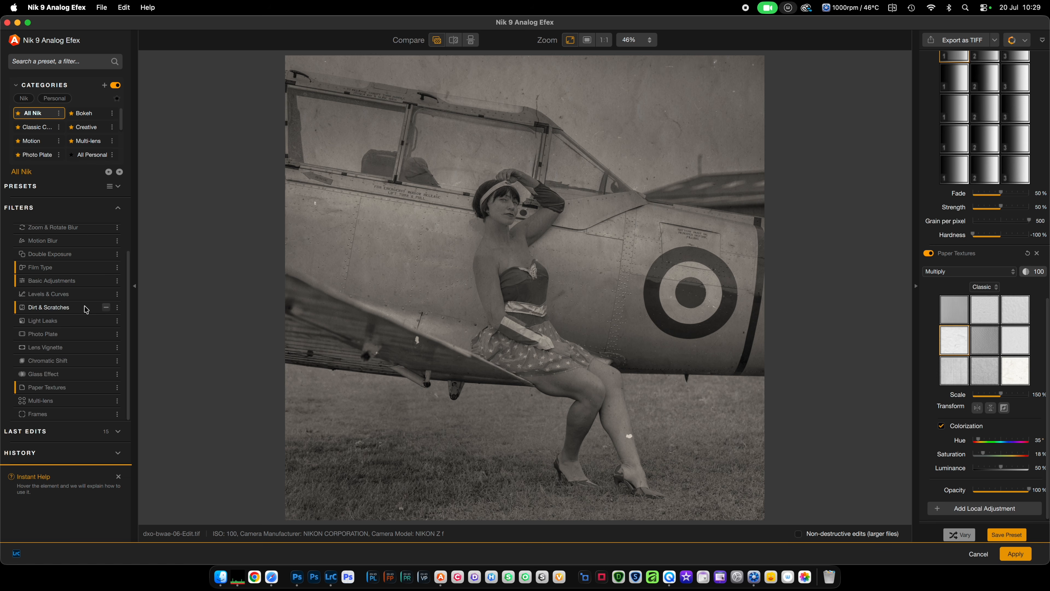
pyautogui.scroll(4, 993, 232)
pyautogui.scroll(4, 991, 231)
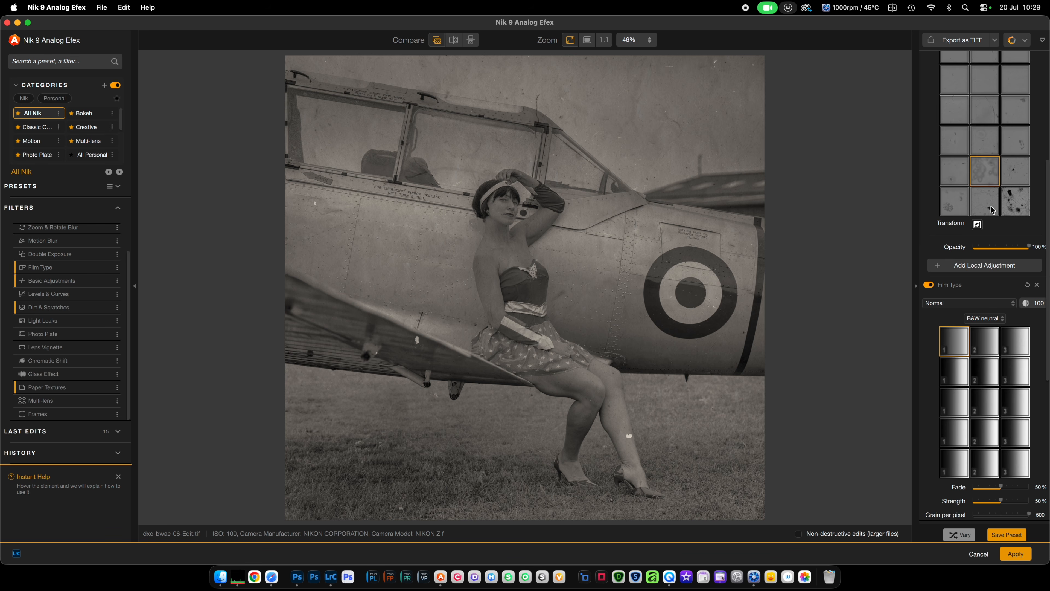
pyautogui.scroll(5, 993, 211)
pyautogui.scroll(-10, 946, 251)
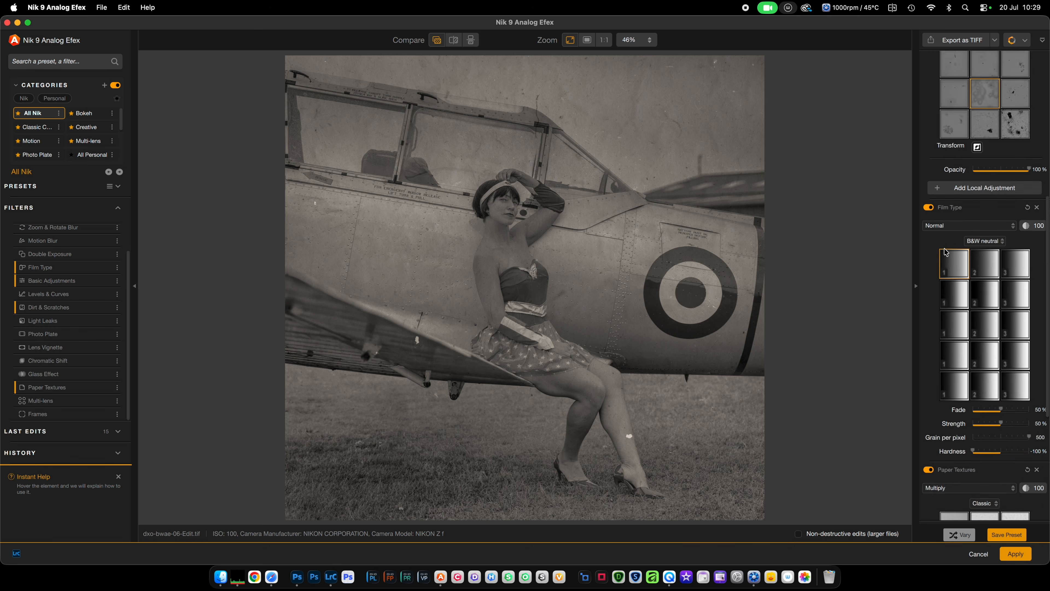
pyautogui.scroll(10, 946, 251)
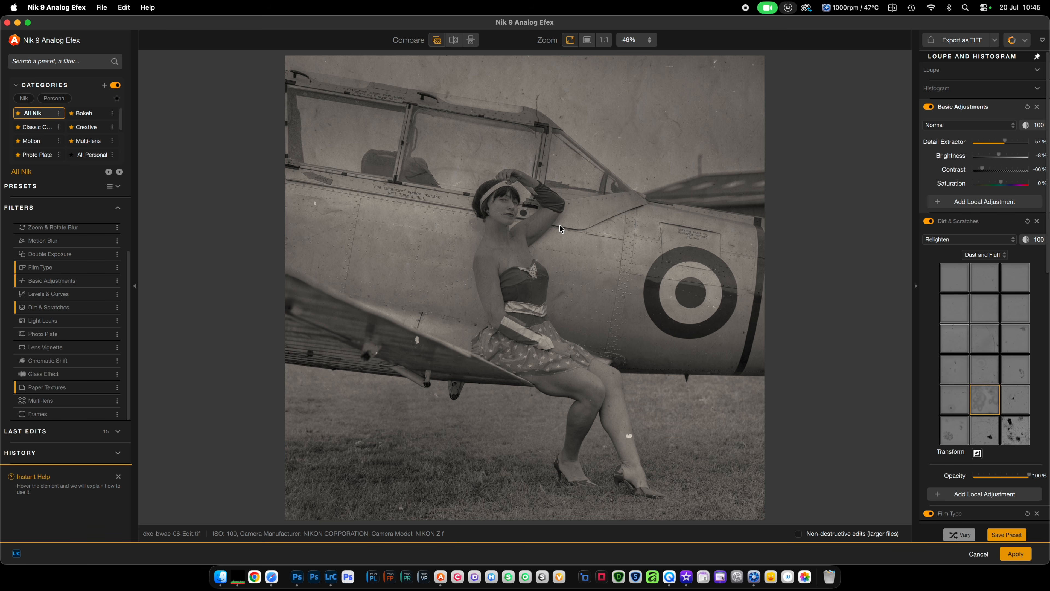
# - Bring back the preset list and reapply the 1950s Keepsake preset to restore its full filter stack
pyautogui.click(118, 187)
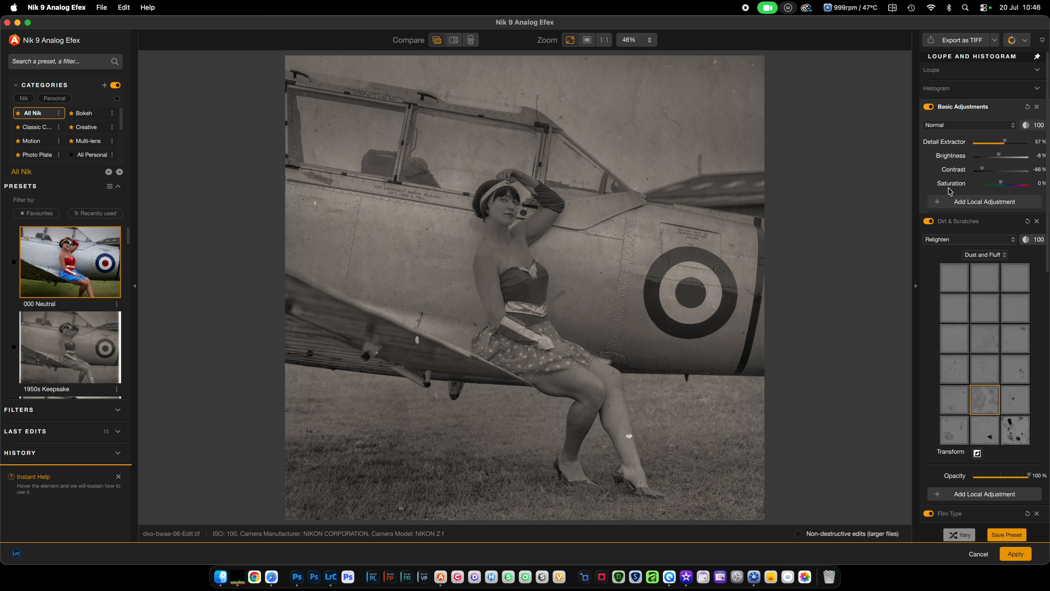
pyautogui.scroll(-5, 968, 265)
pyautogui.scroll(5, 968, 265)
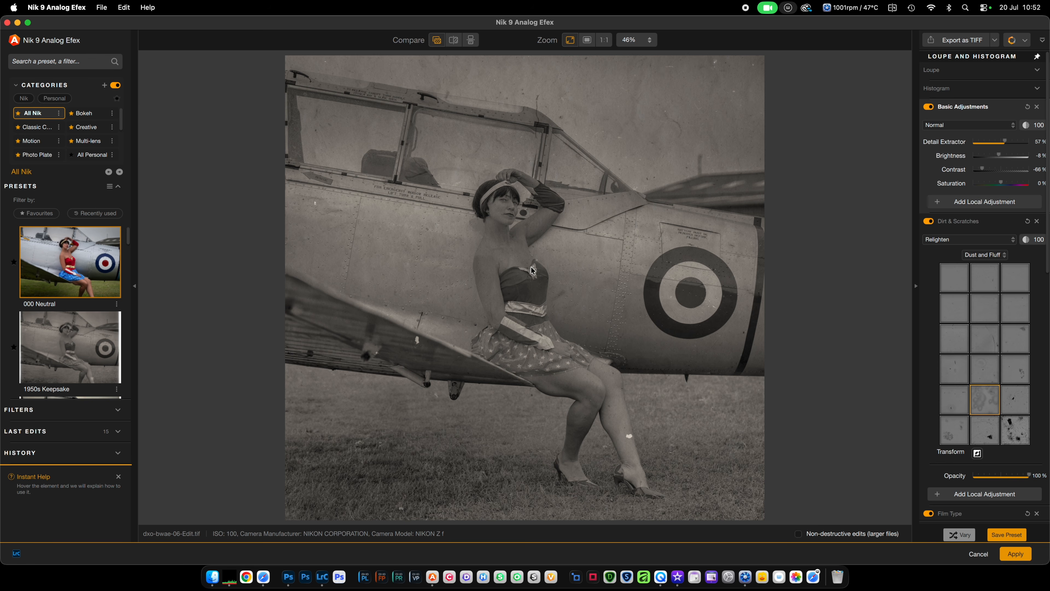
pyautogui.click(63, 352)
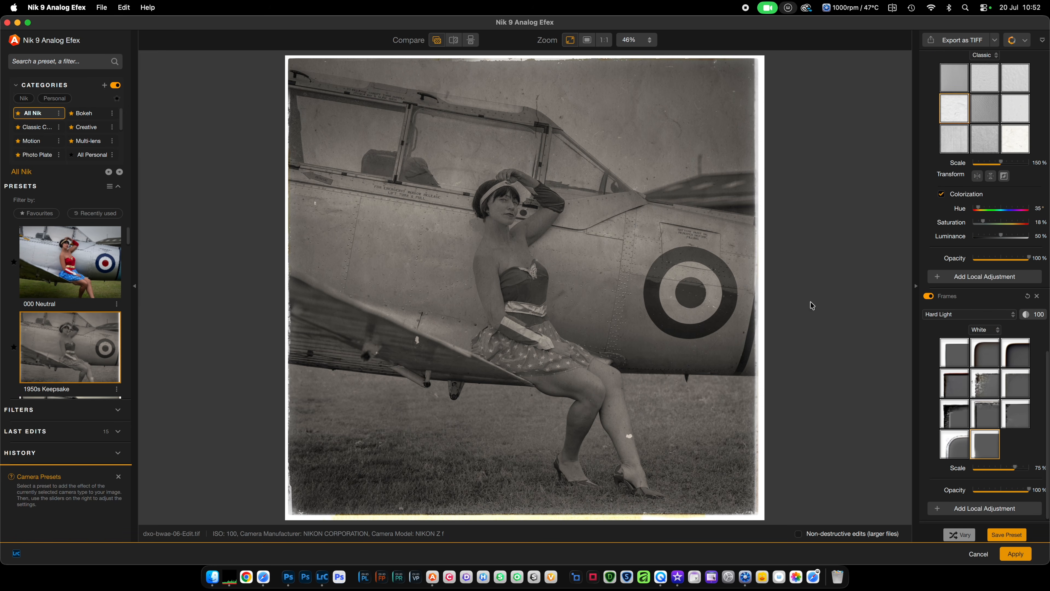
# - In Basic Adjustments, set Contrast to -31%, Brightness to -1% and Detail Extractor to 74%
pyautogui.scroll(15, 980, 265)
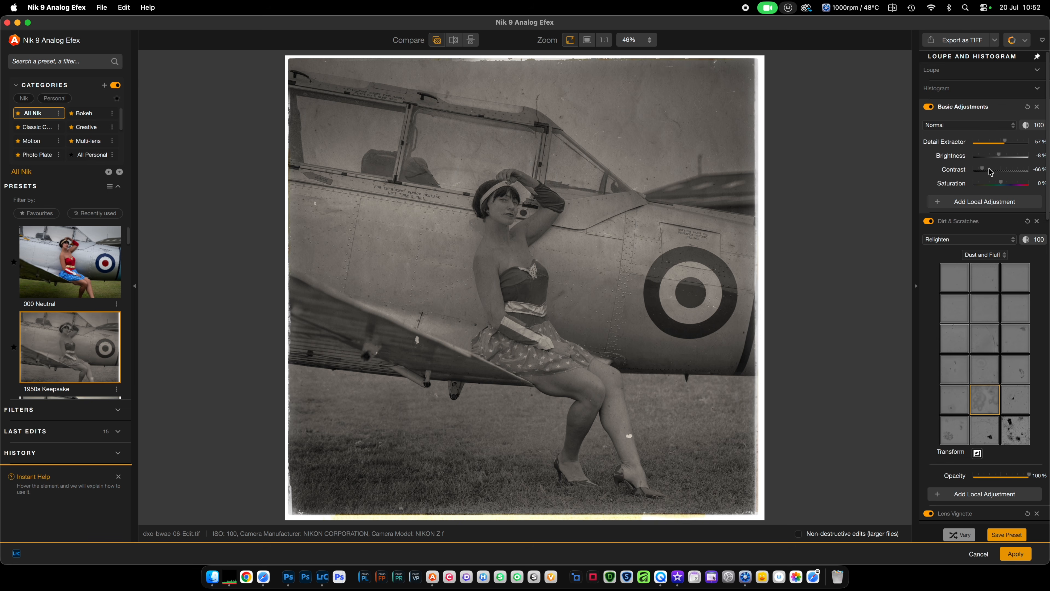
pyautogui.moveTo(982, 172)
pyautogui.mouseDown()
pyautogui.moveTo(1006, 172)
pyautogui.moveTo(994, 174)
pyautogui.mouseUp()
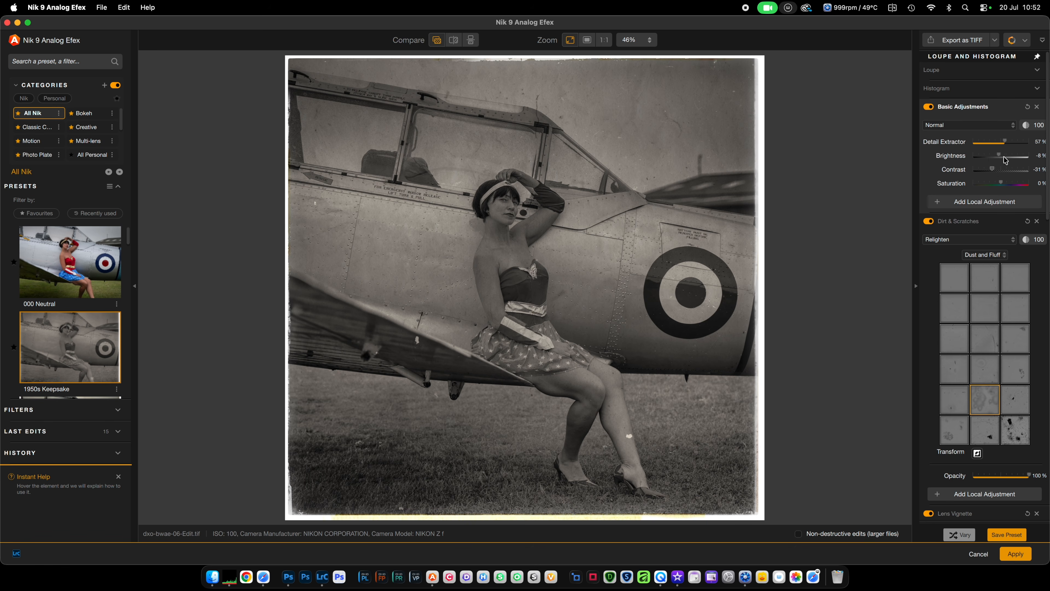
pyautogui.moveTo(1000, 158); pyautogui.dragTo(1014, 142)
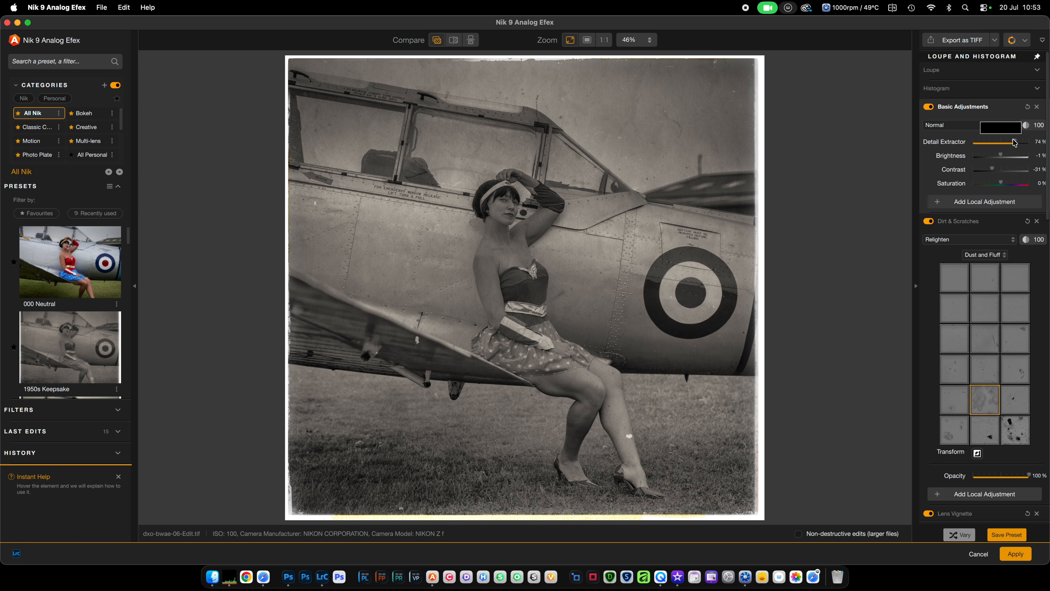
# - Change the film type to the first B&W toned variant with slightly lower strength, and apply the edit to the photo
pyautogui.scroll(-15, 1014, 142)
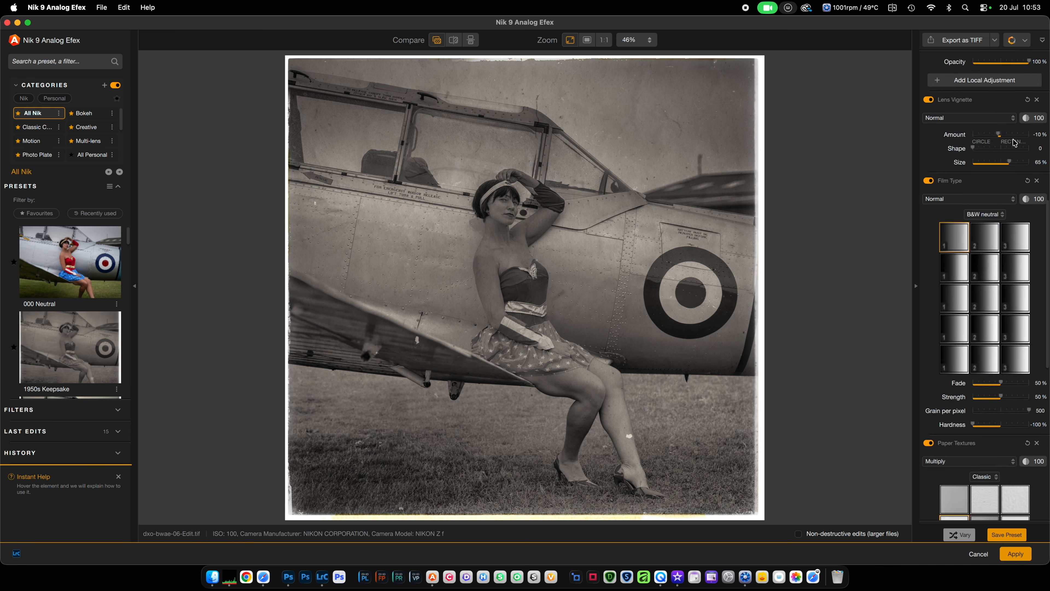
pyautogui.scroll(10, 1014, 142)
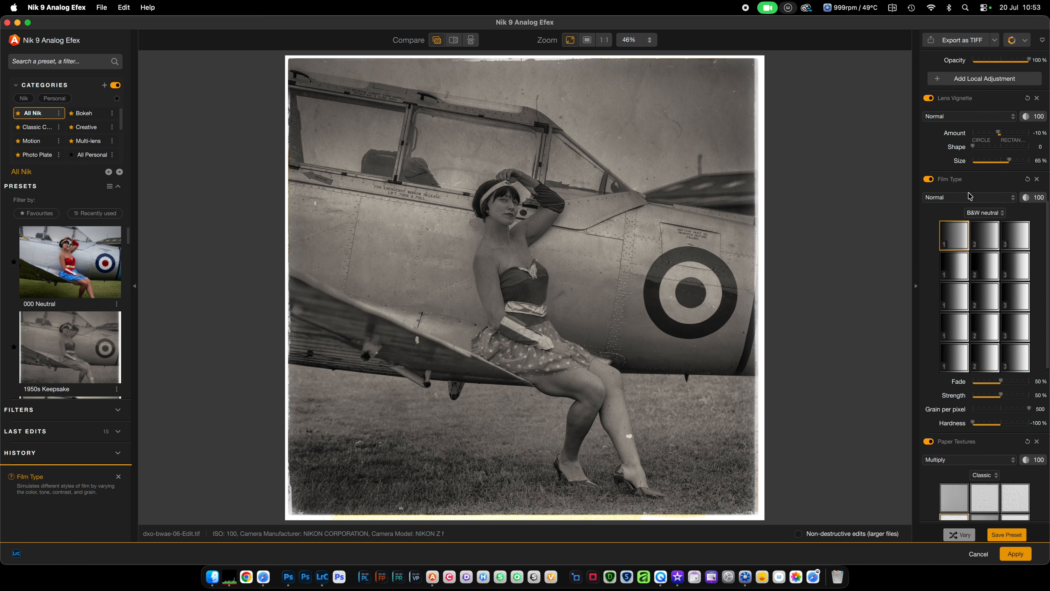
pyautogui.click(1003, 214)
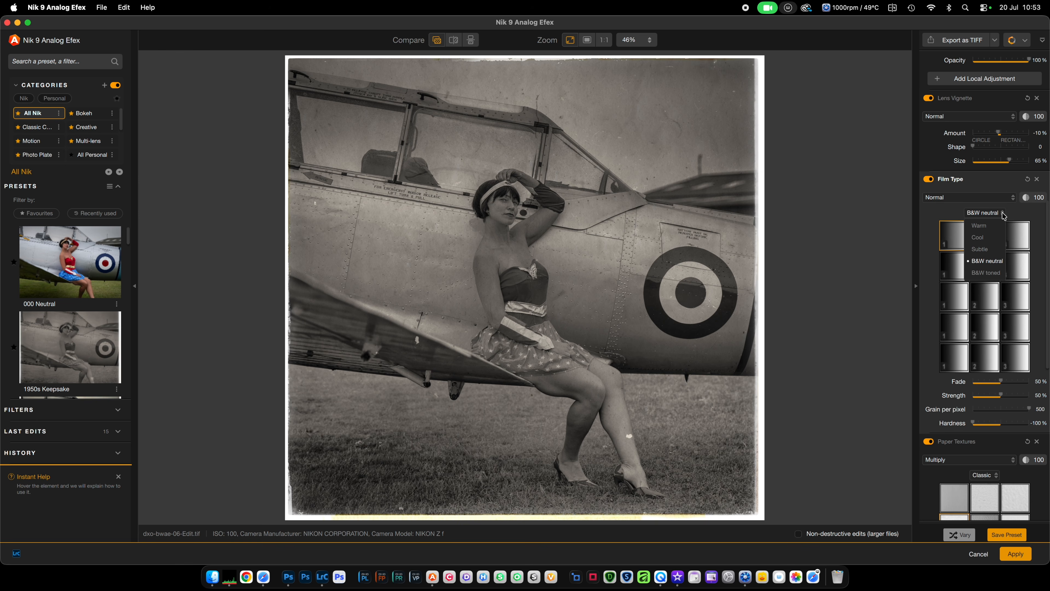
pyautogui.click(988, 272)
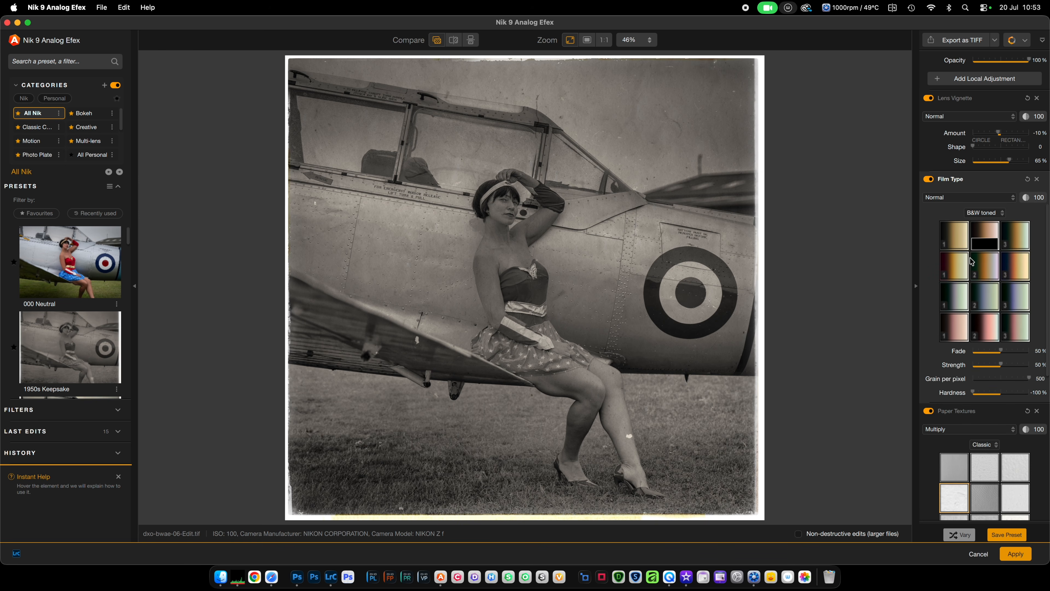
pyautogui.click(953, 233)
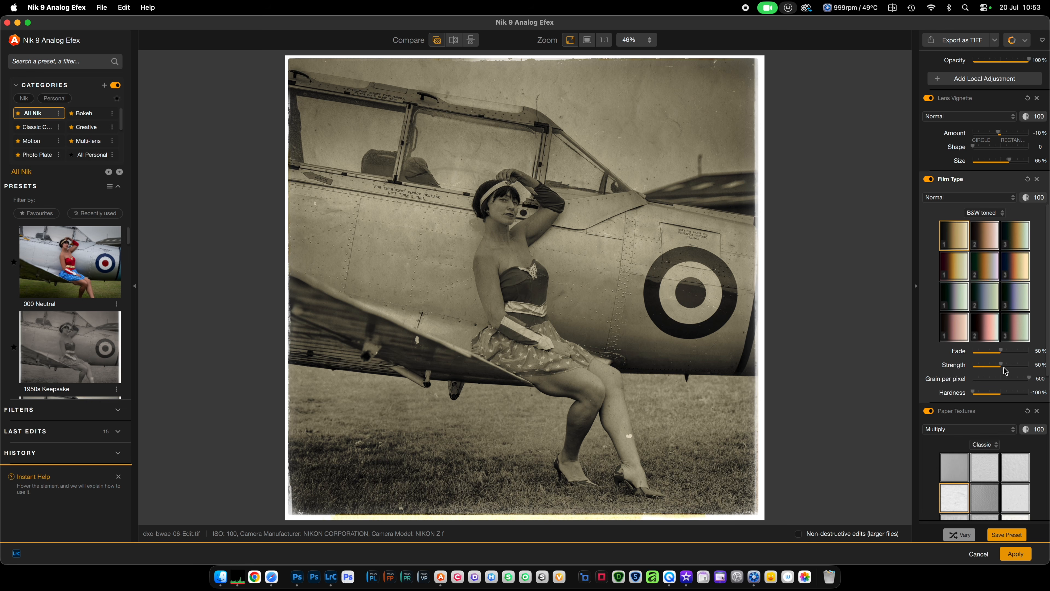
pyautogui.moveTo(1002, 364)
pyautogui.mouseDown()
pyautogui.moveTo(1015, 367)
pyautogui.moveTo(997, 371)
pyautogui.mouseUp()
pyautogui.click(1020, 555)
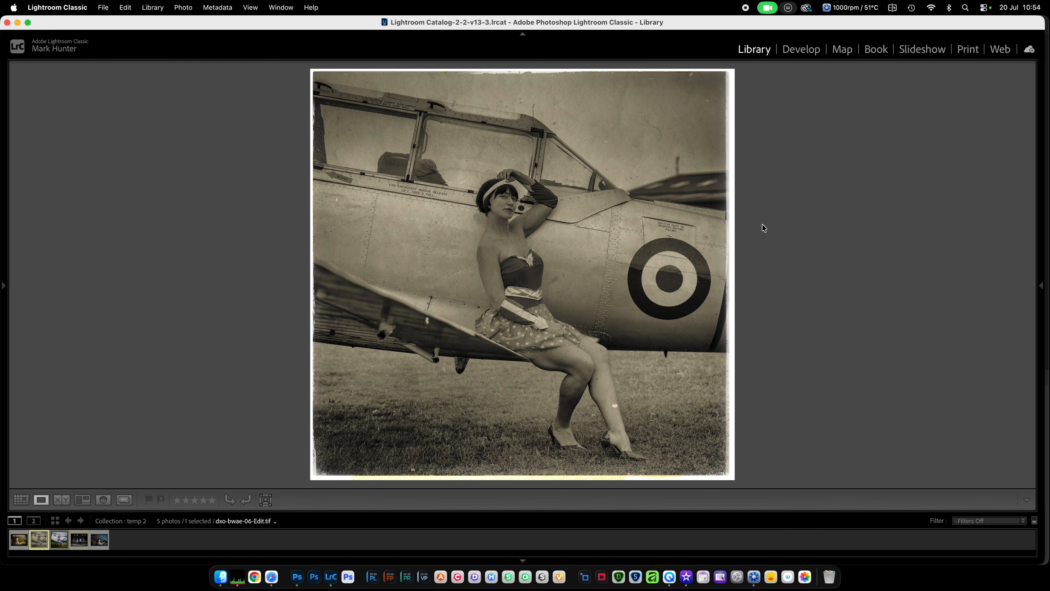
# - In Lightroom Classic, send the hangar photo dxo-bwae-02.NEF to Nik 9 Analog Efex as a copy with Lightroom adjustments
pyautogui.press('Right')
pyautogui.press('Right')
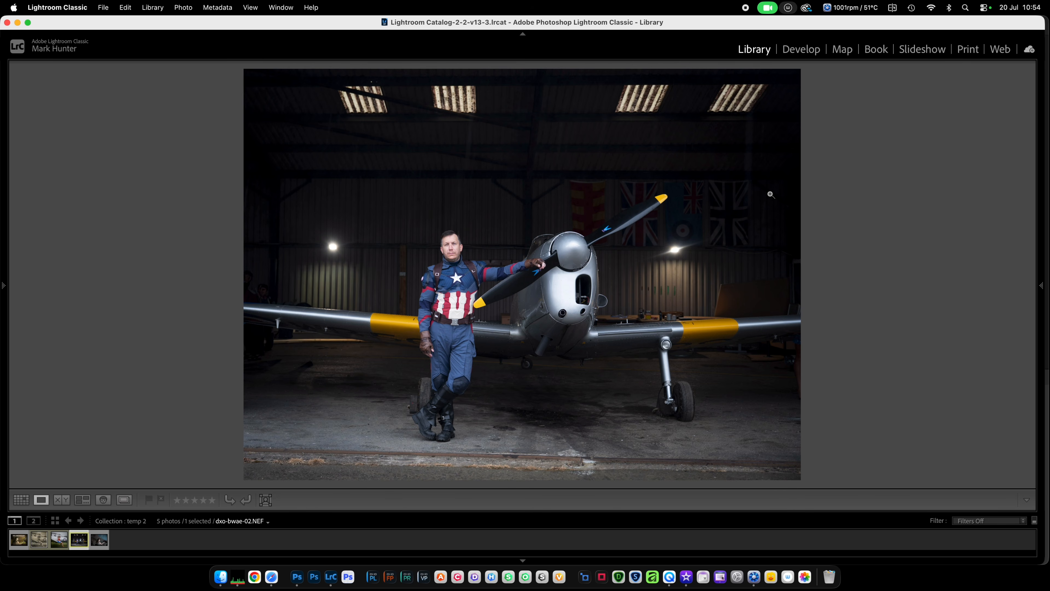
pyautogui.rightClick(590, 185)
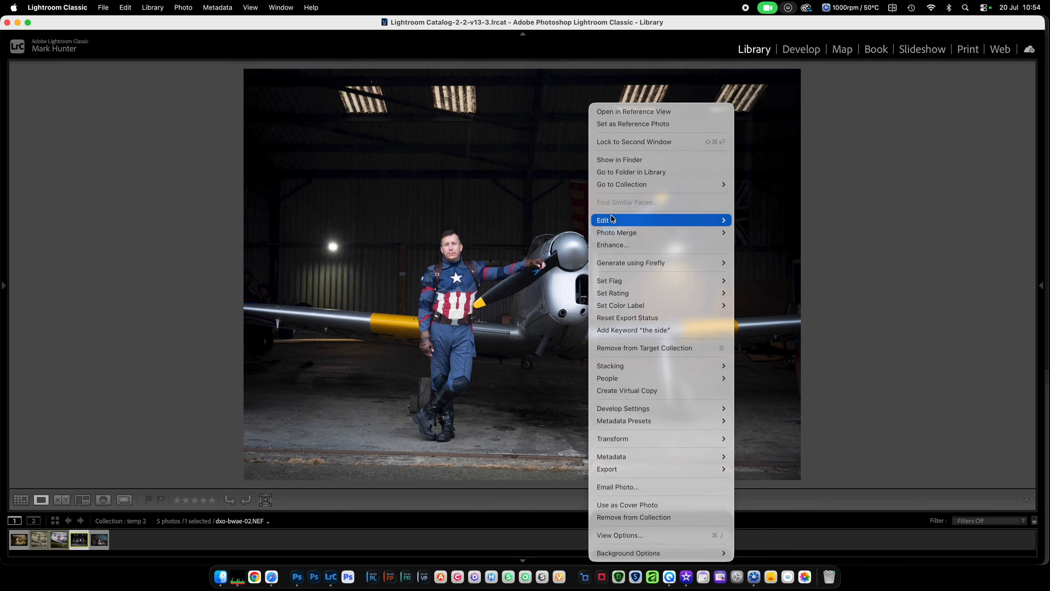
pyautogui.moveTo(612, 220)
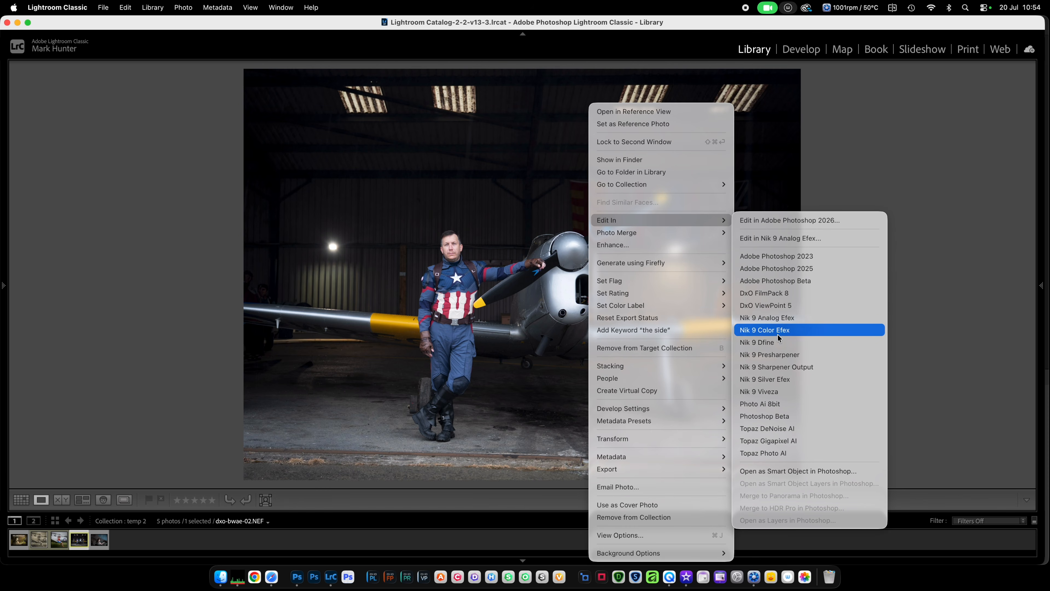
pyautogui.click(772, 319)
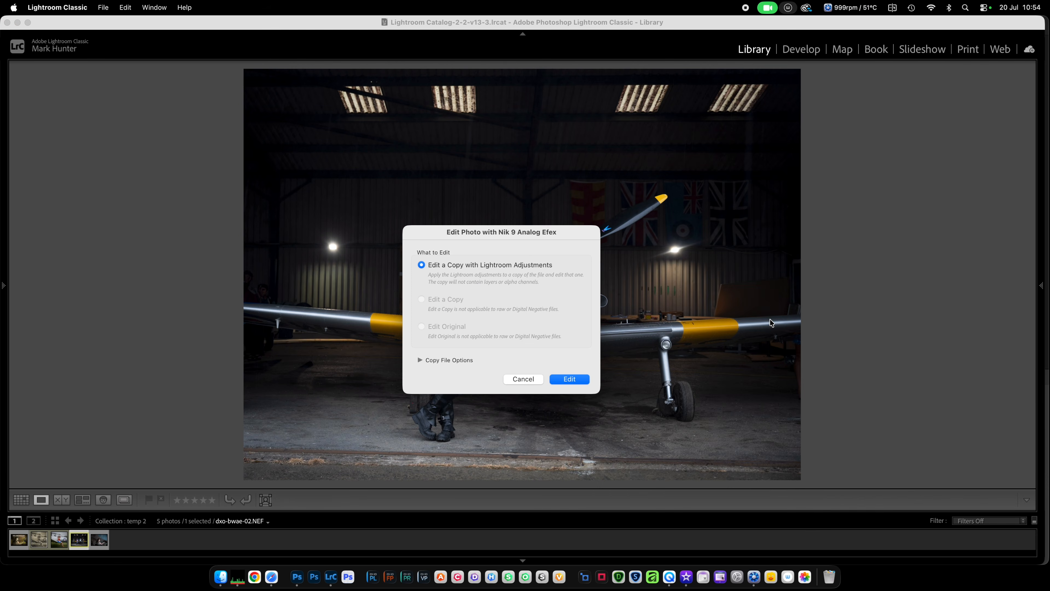
pyautogui.click(569, 380)
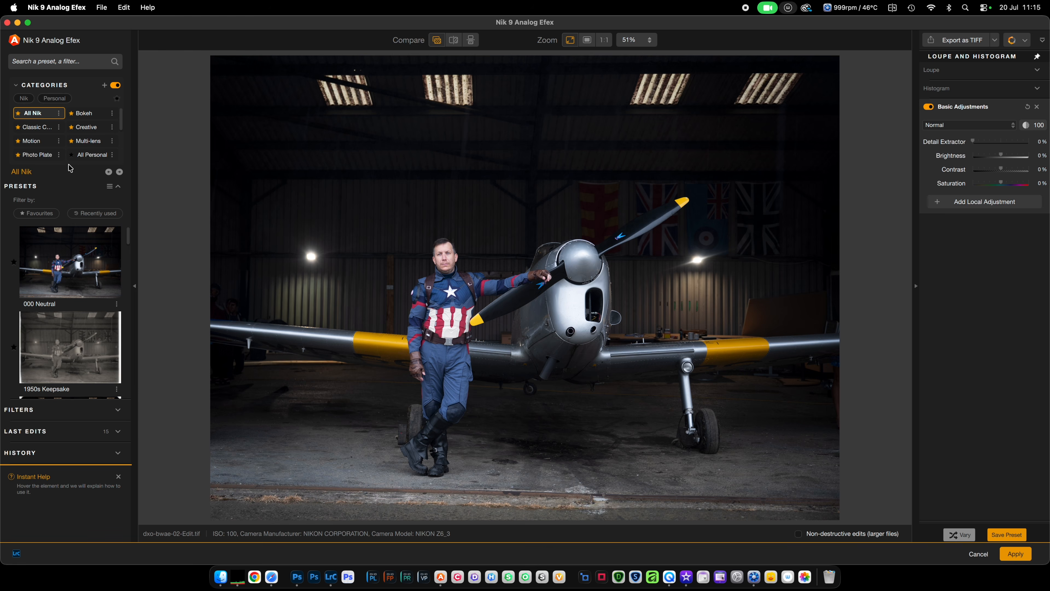
# - Show the Photo Plate category's presets and try Damaged Film 4 and Distressed Faded on the hangar photo
pyautogui.click(44, 156)
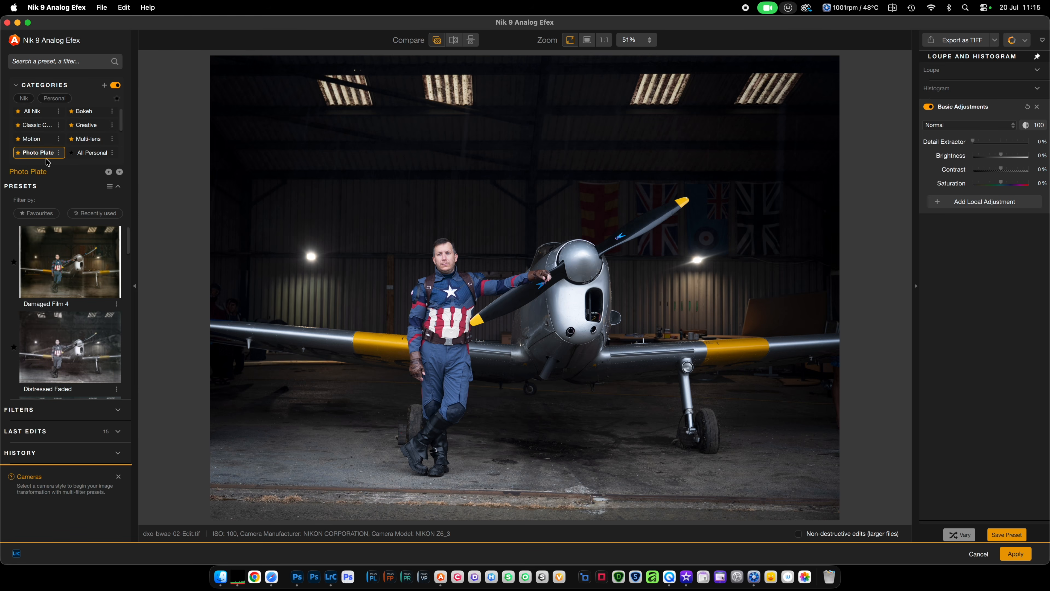
pyautogui.click(64, 272)
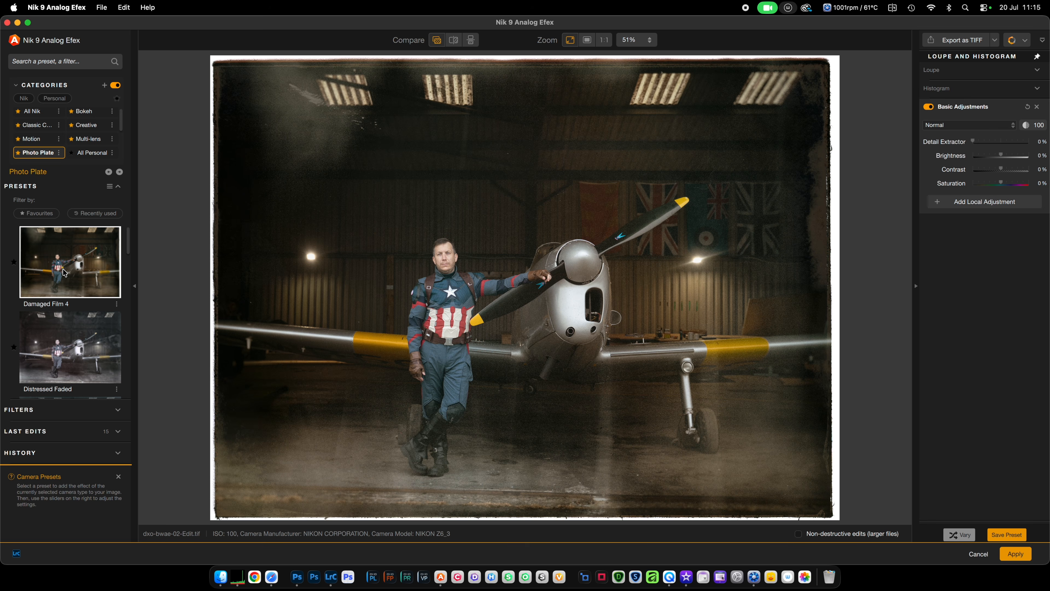
pyautogui.click(78, 350)
# - Find the Wet Plate 7 preset among the Photo Plate presets and apply it to the hangar photo
pyautogui.scroll(-3, 78, 350)
pyautogui.scroll(-10, 77, 349)
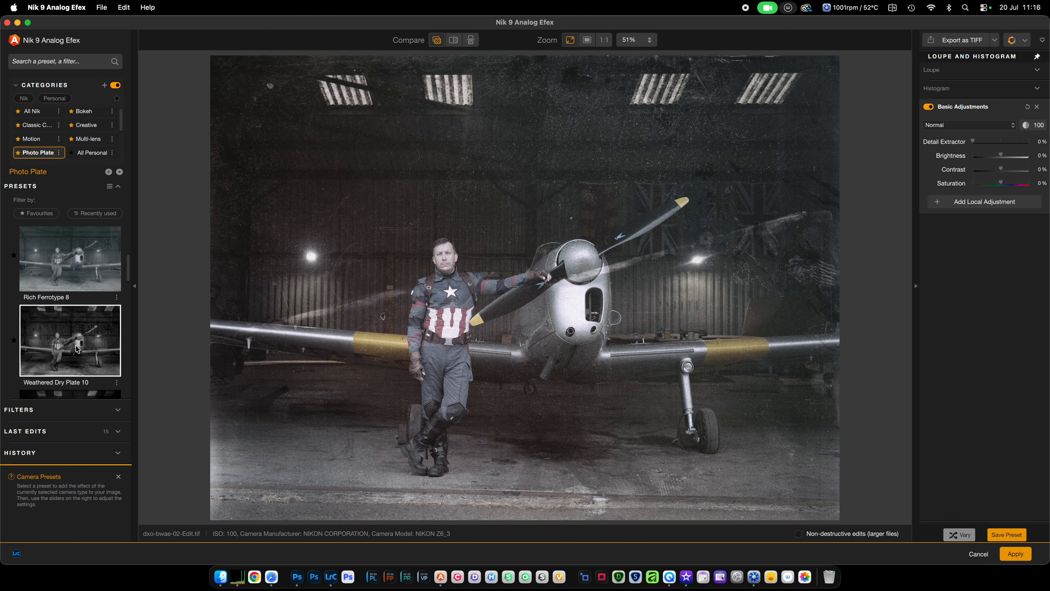
pyautogui.scroll(-5, 76, 348)
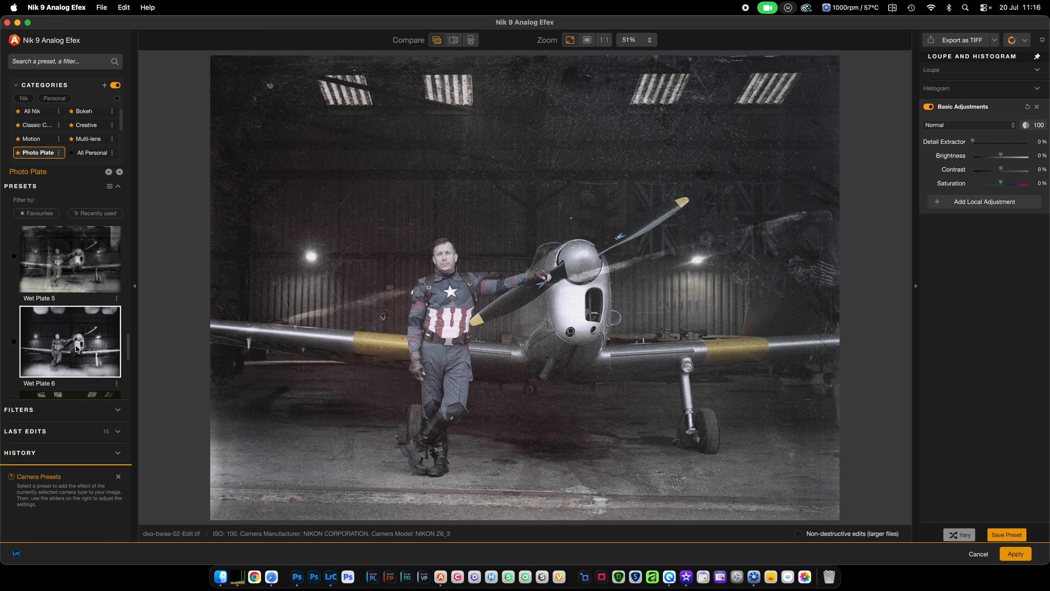
pyautogui.click(68, 316)
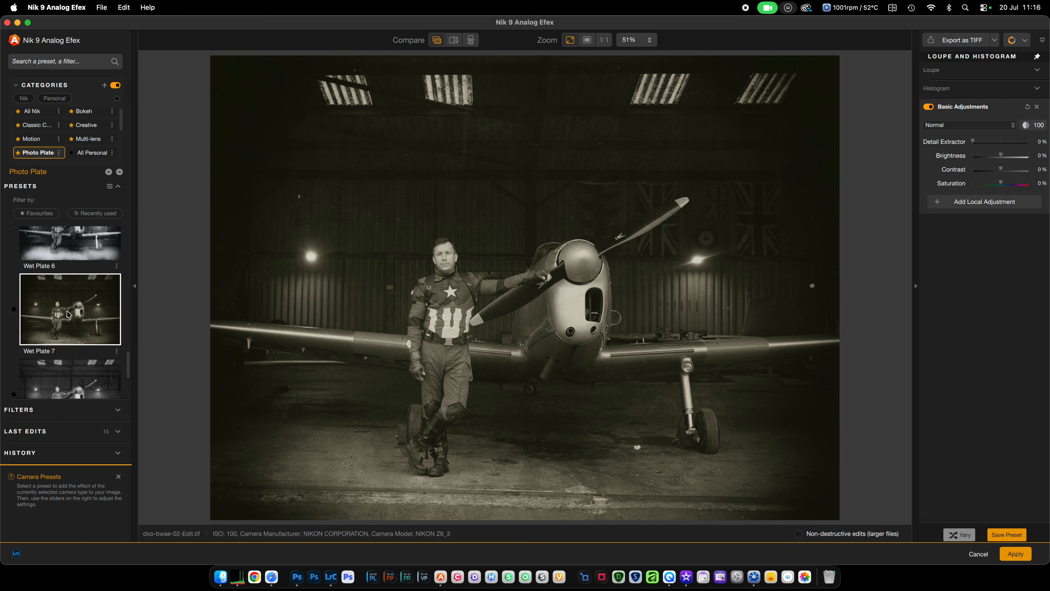
# - Apply the Wet Plate 7 preset and change its Photo Plate texture to the last pattern in the Streaked set
pyautogui.click(69, 314)
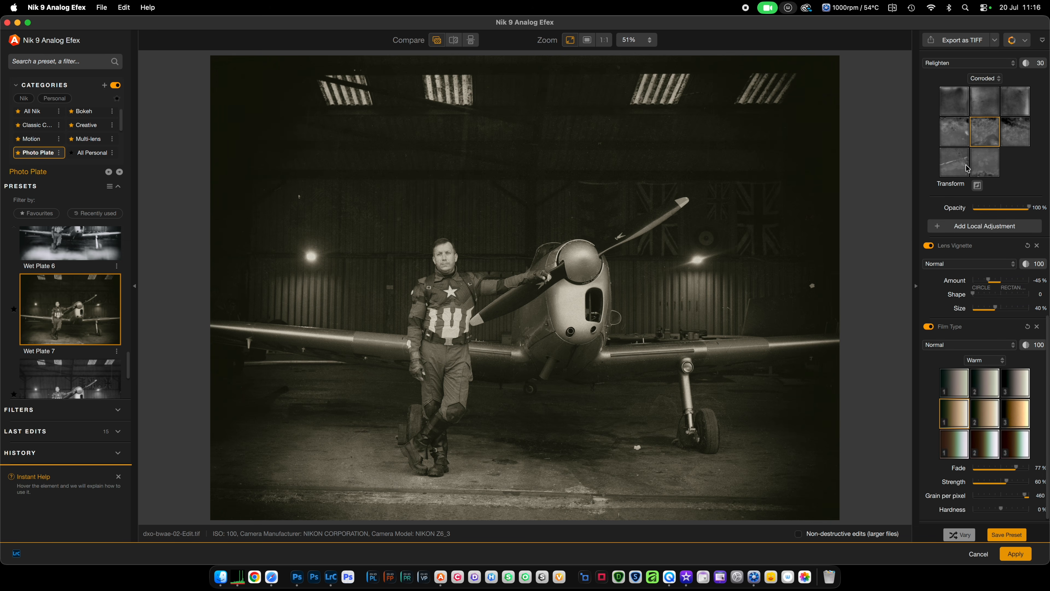
pyautogui.scroll(3, 964, 168)
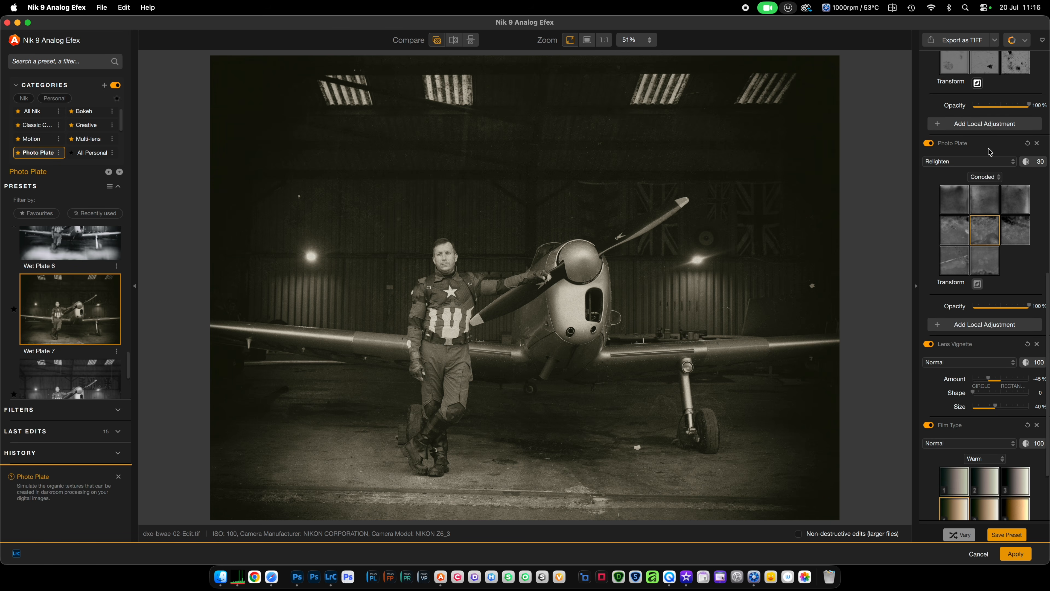
pyautogui.click(999, 177)
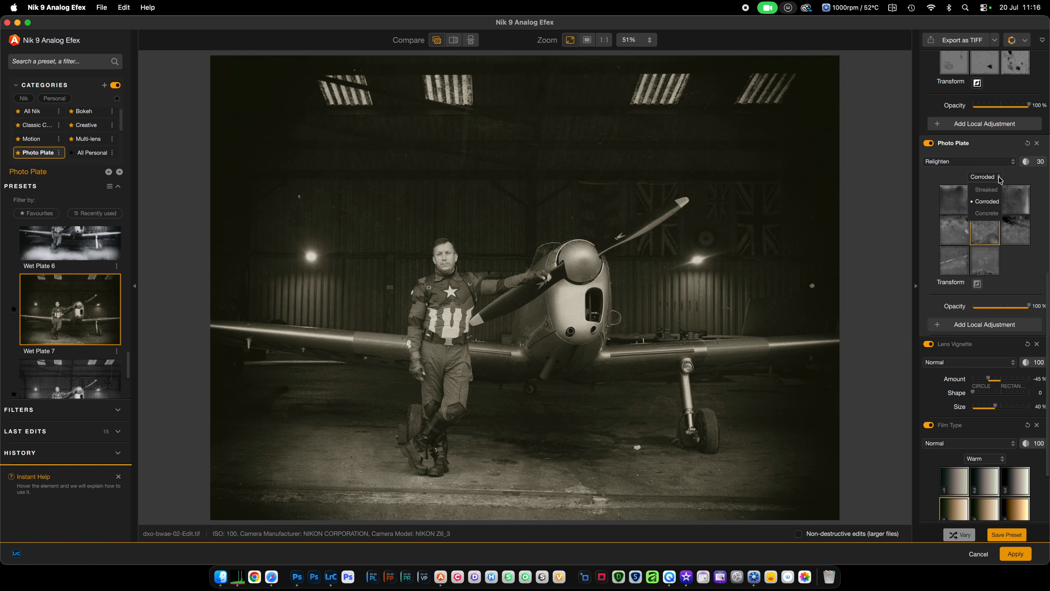
pyautogui.click(988, 190)
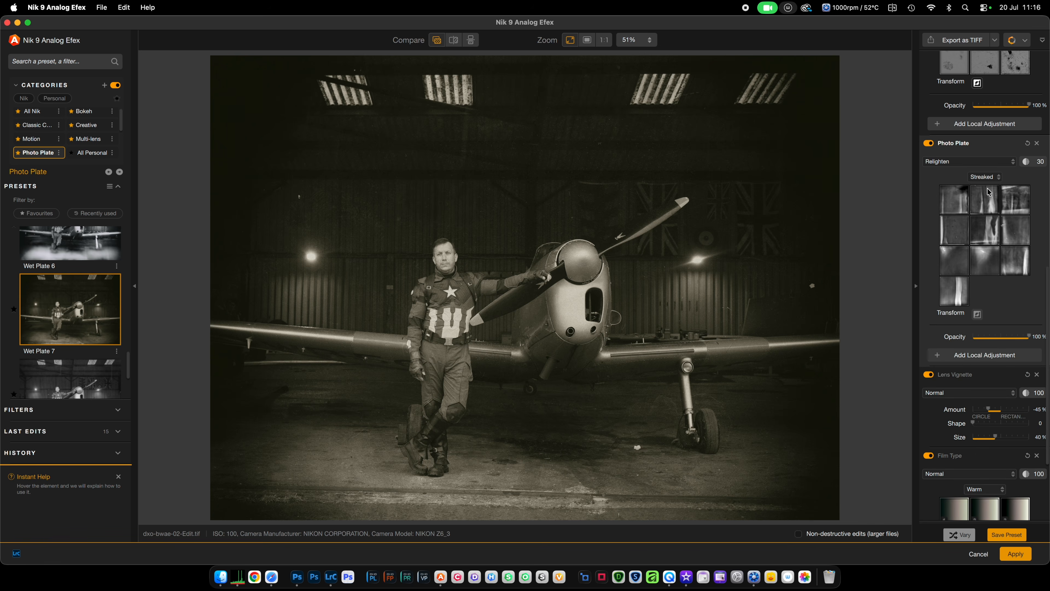
pyautogui.click(1018, 267)
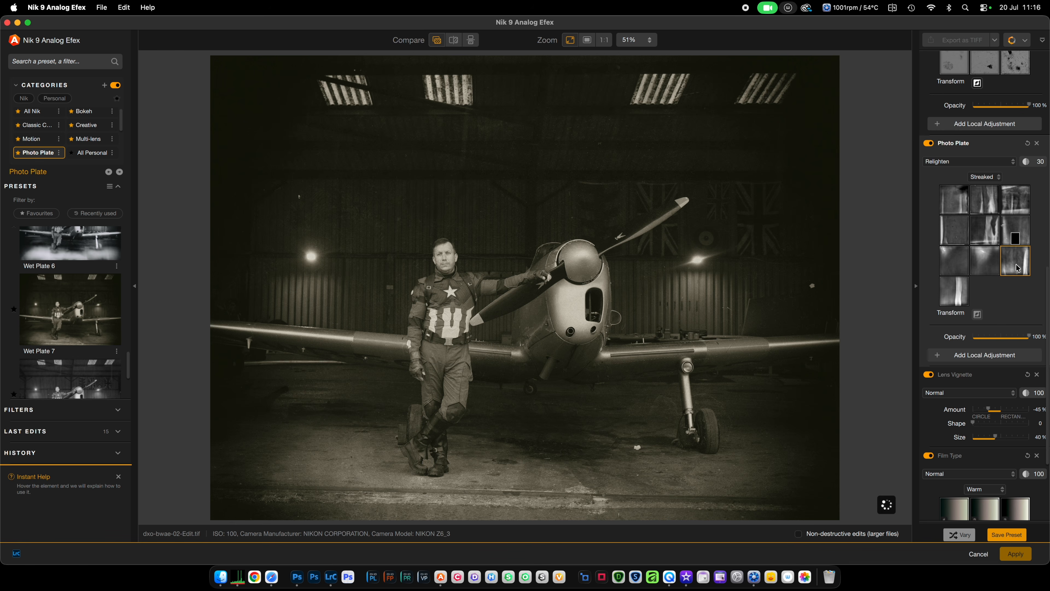
pyautogui.click(954, 294)
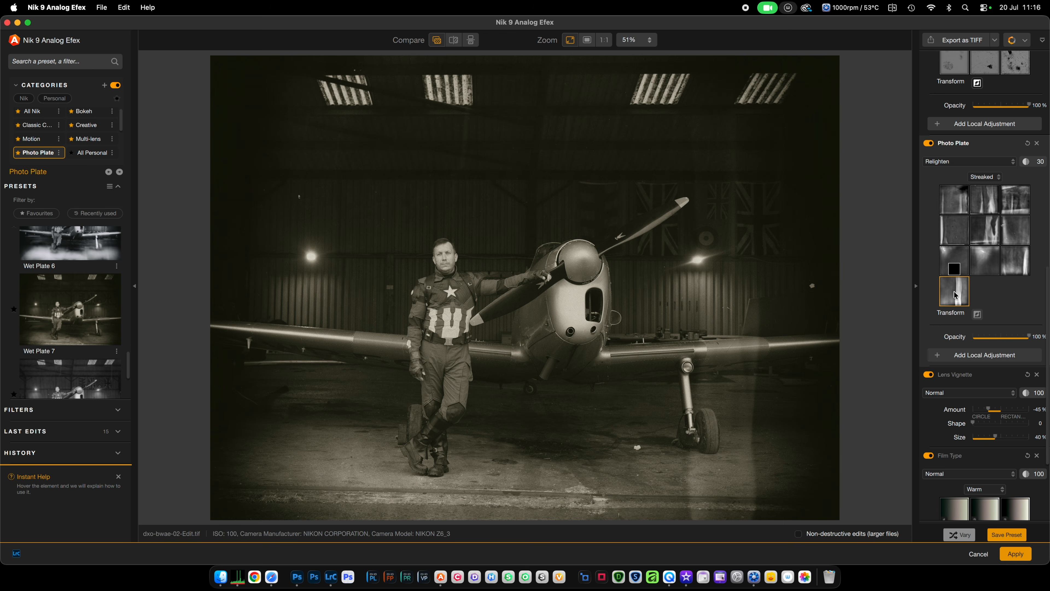
# - Set the Lens Vignette amount to -100 % and check its effect by switching the filter off and on and comparing the image
pyautogui.click(928, 375)
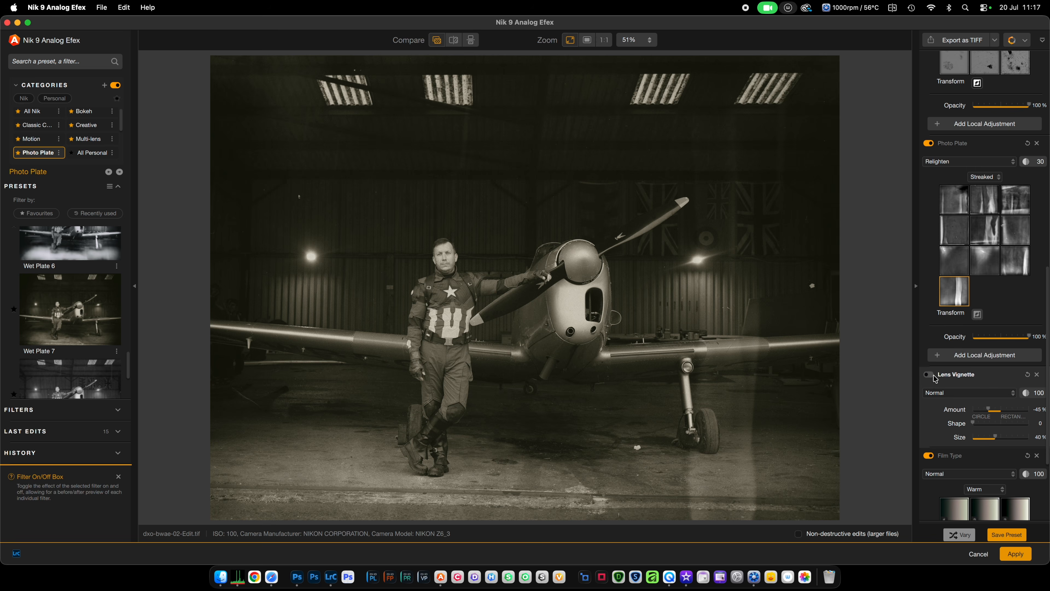
pyautogui.click(929, 374)
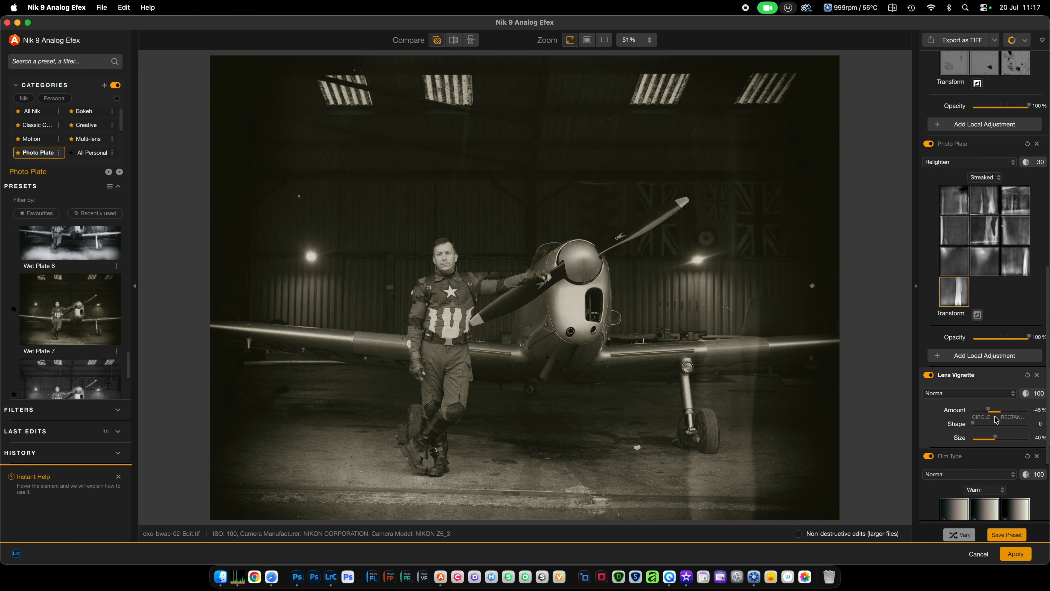
pyautogui.moveTo(989, 412)
pyautogui.moveTo(989, 411); pyautogui.dragTo(975, 410)
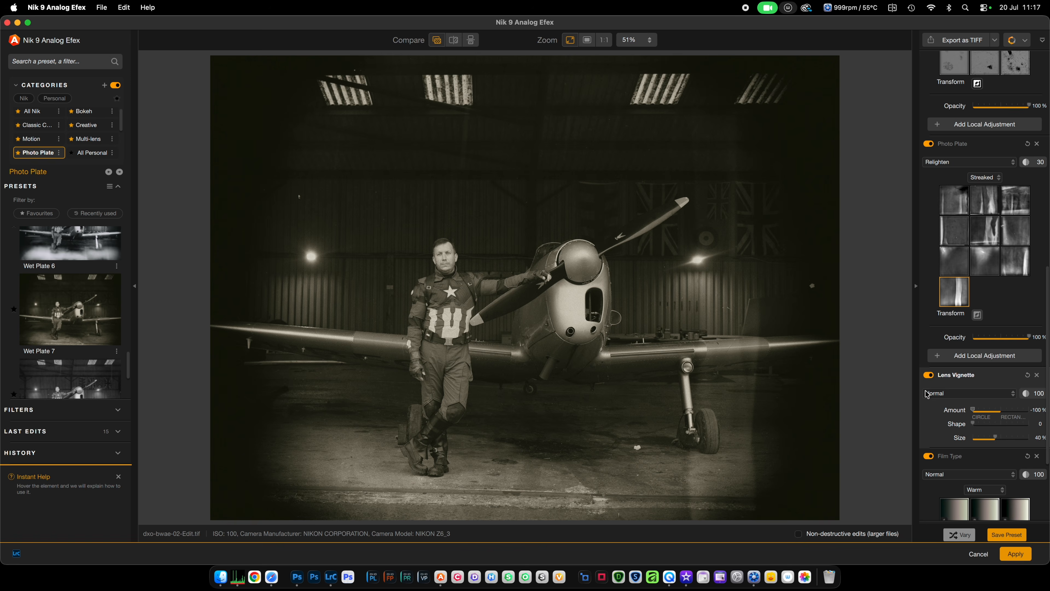
pyautogui.click(932, 377)
pyautogui.click(930, 376)
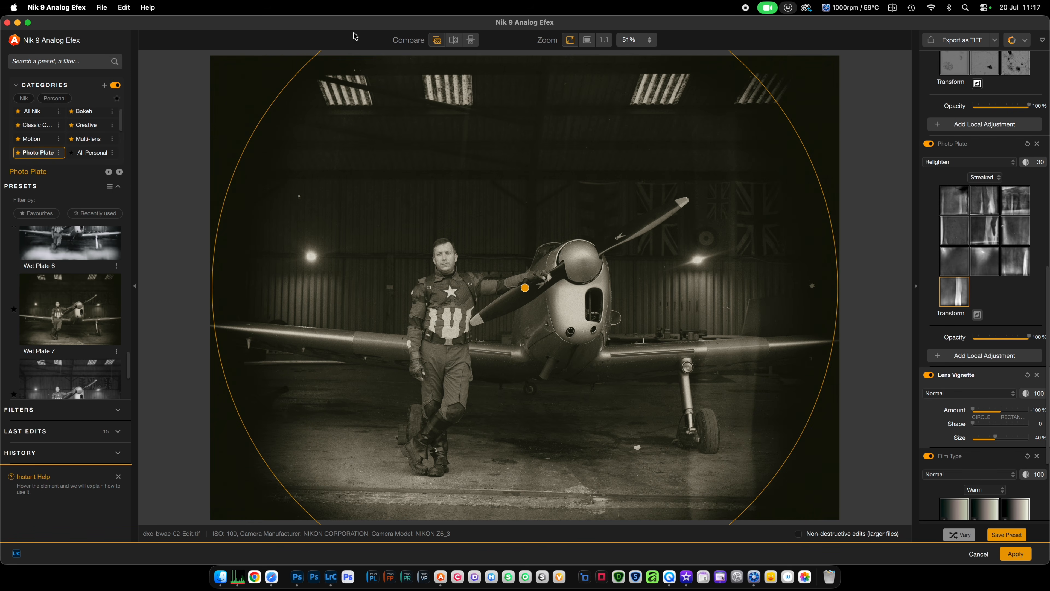
pyautogui.click(438, 42)
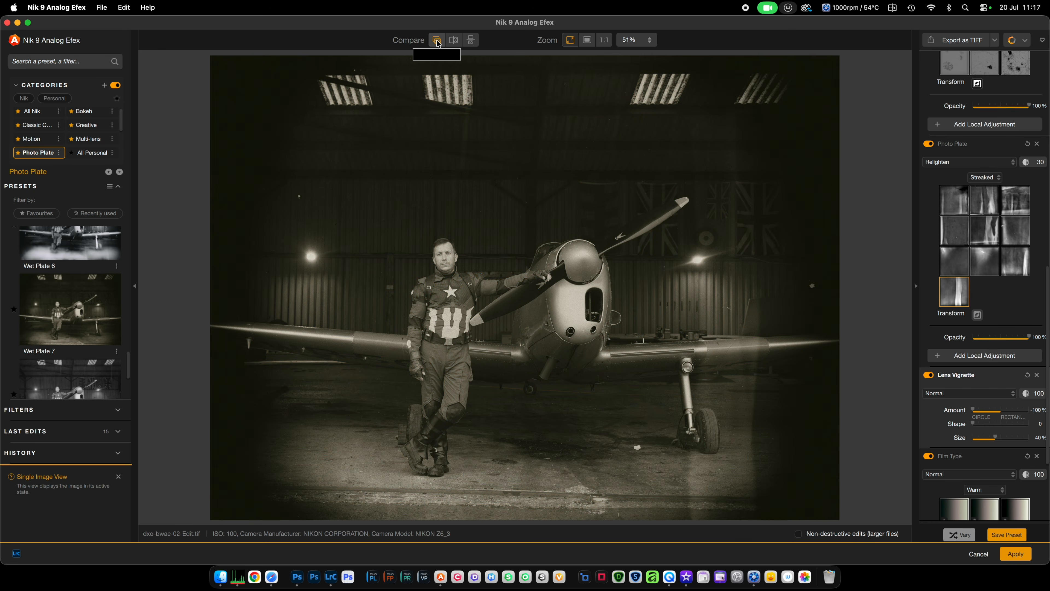
pyautogui.click(438, 41)
pyautogui.moveTo(857, 259)
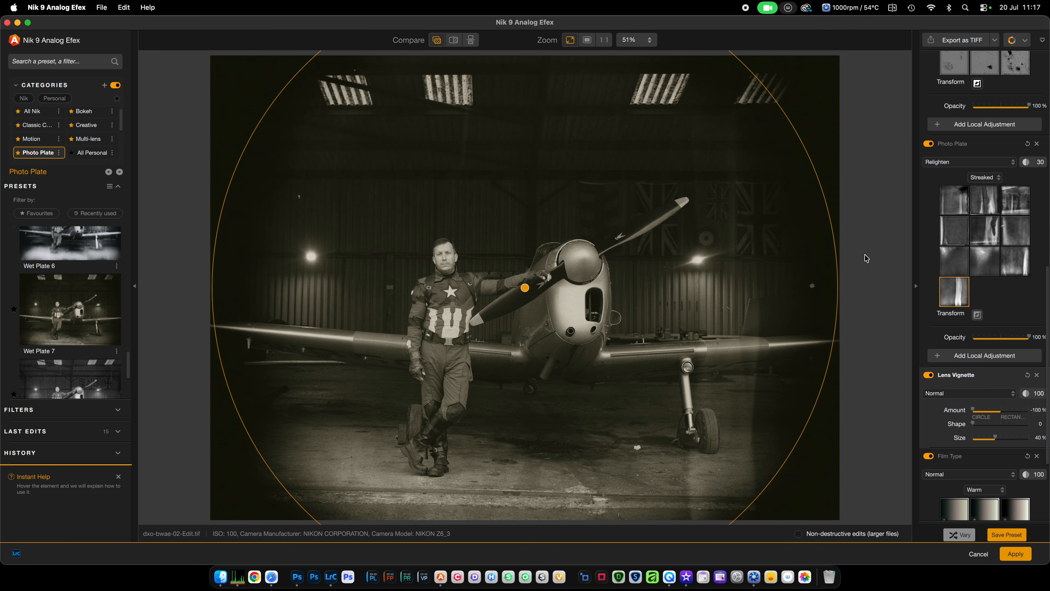
# - Change Dirt & Scratches from dust to the last pattern of the Scratches set and set its opacity to 40 %
pyautogui.scroll(6, 988, 255)
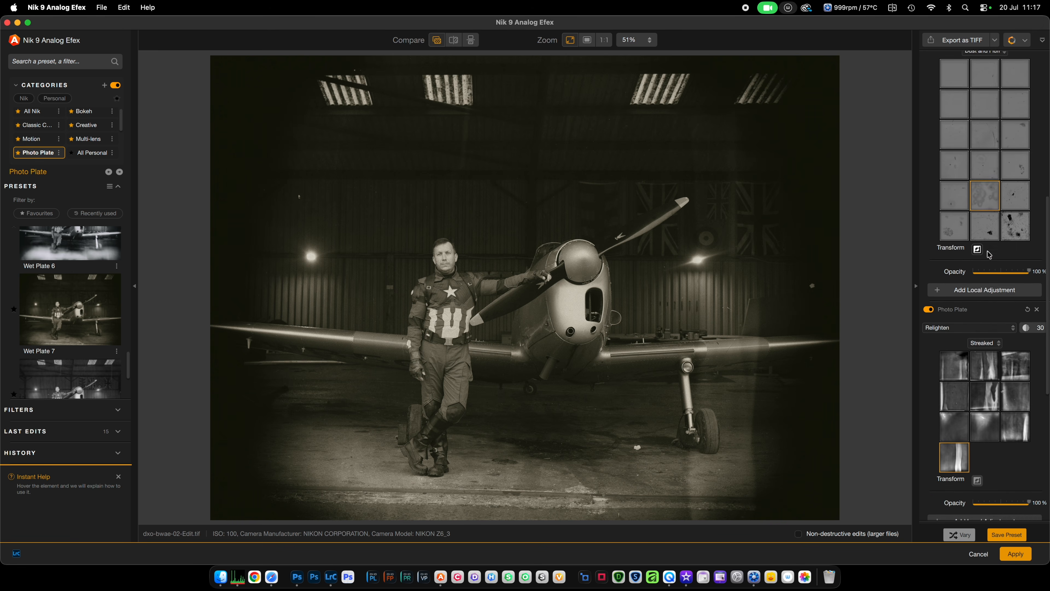
pyautogui.scroll(3, 988, 254)
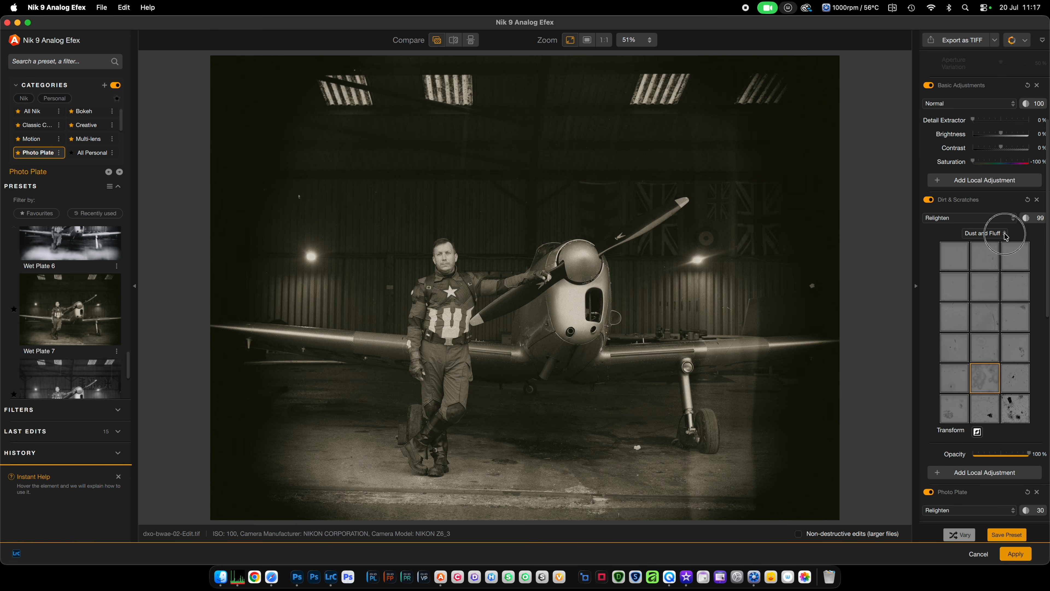
pyautogui.click(1005, 234)
pyautogui.click(984, 258)
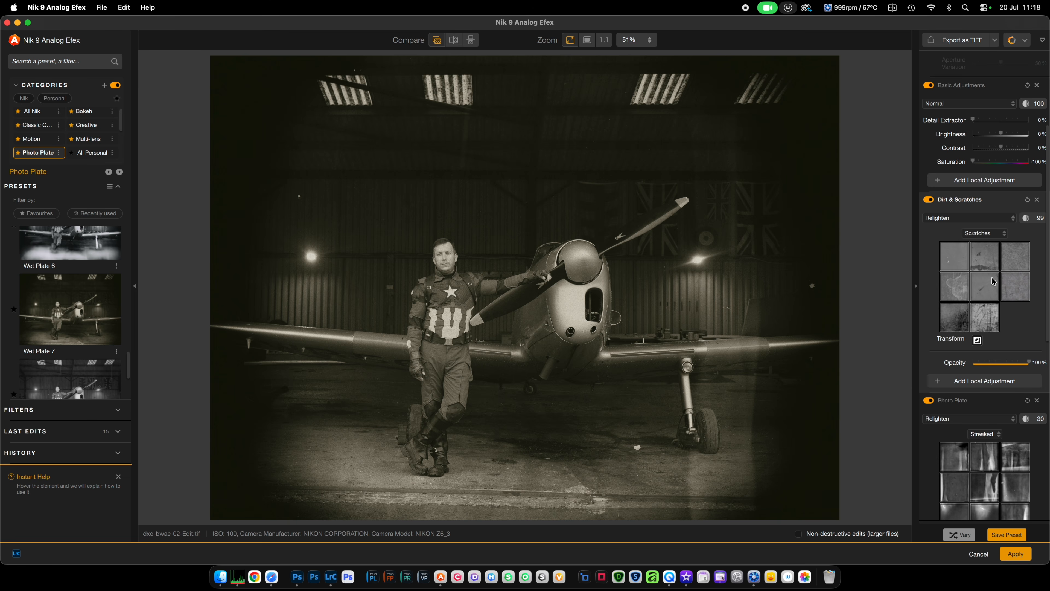
pyautogui.click(989, 320)
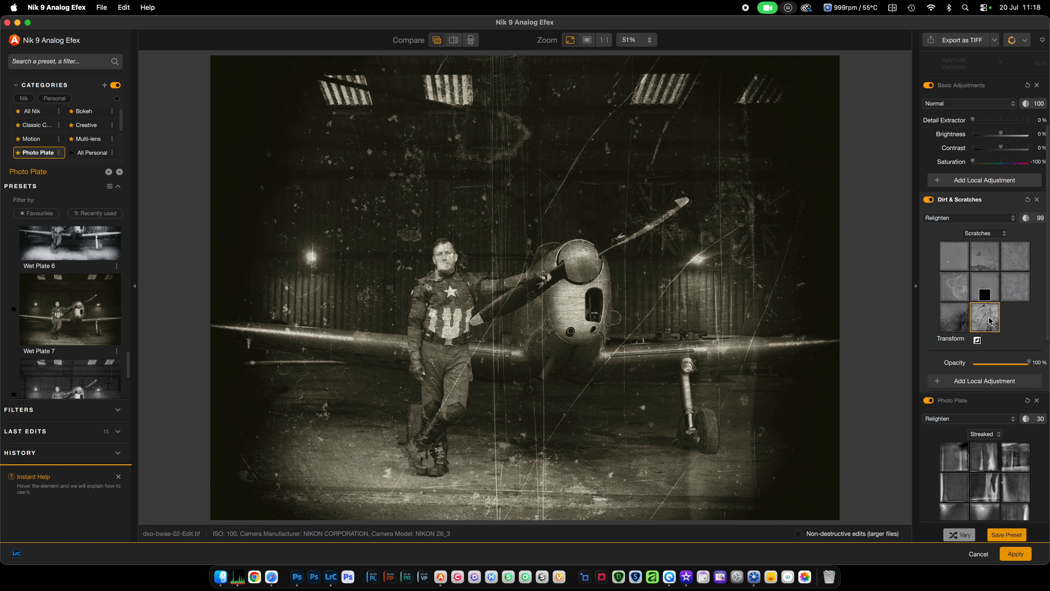
pyautogui.moveTo(1029, 363); pyautogui.dragTo(997, 367)
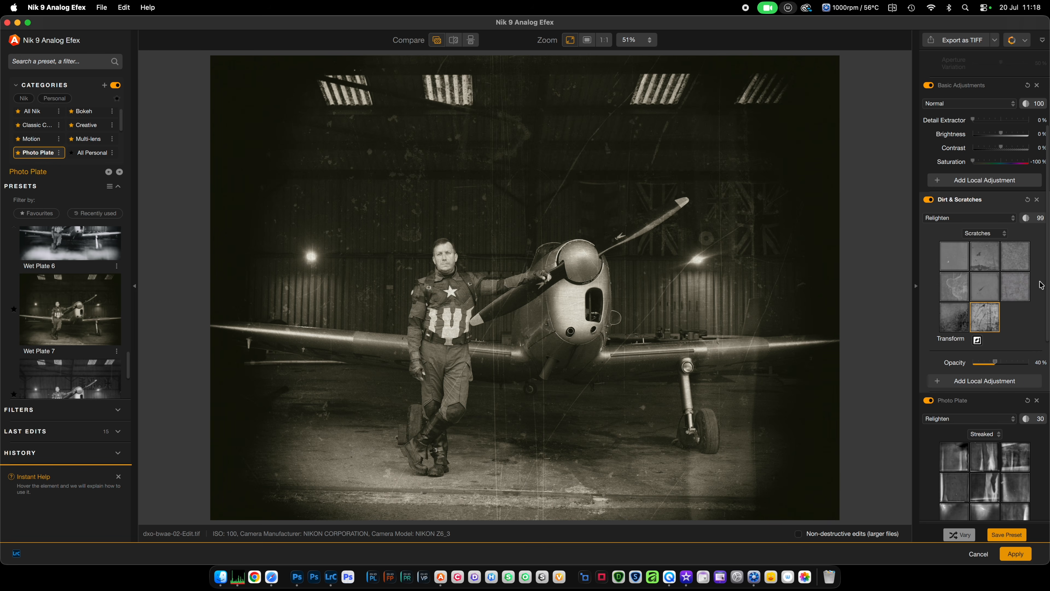
# - Preview other blend modes for Dirt & Scratches, collapse the filter and apply the edit to the hangar photo
pyautogui.click(976, 218)
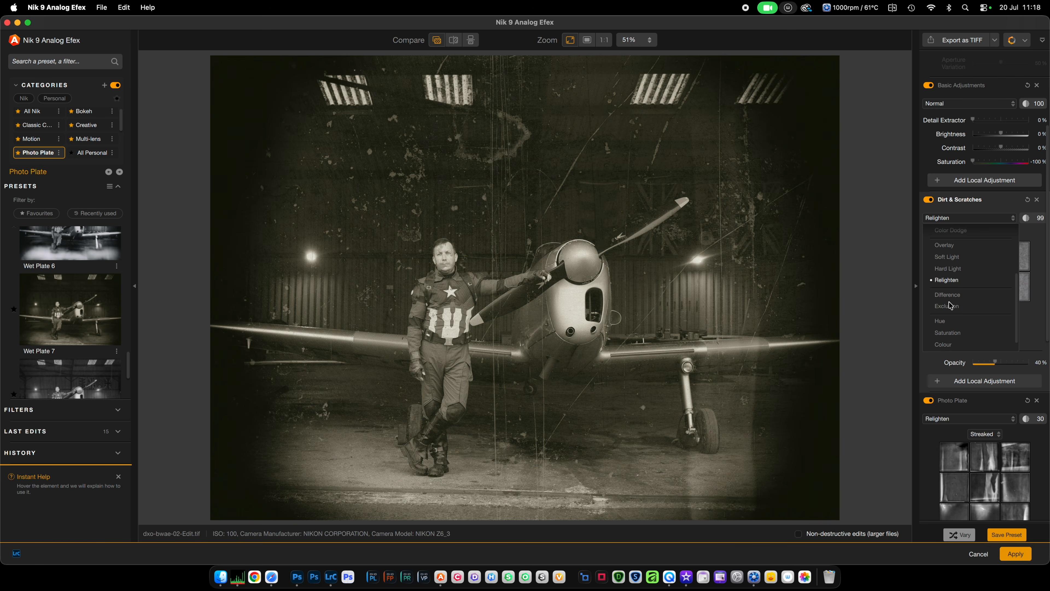
pyautogui.click(989, 202)
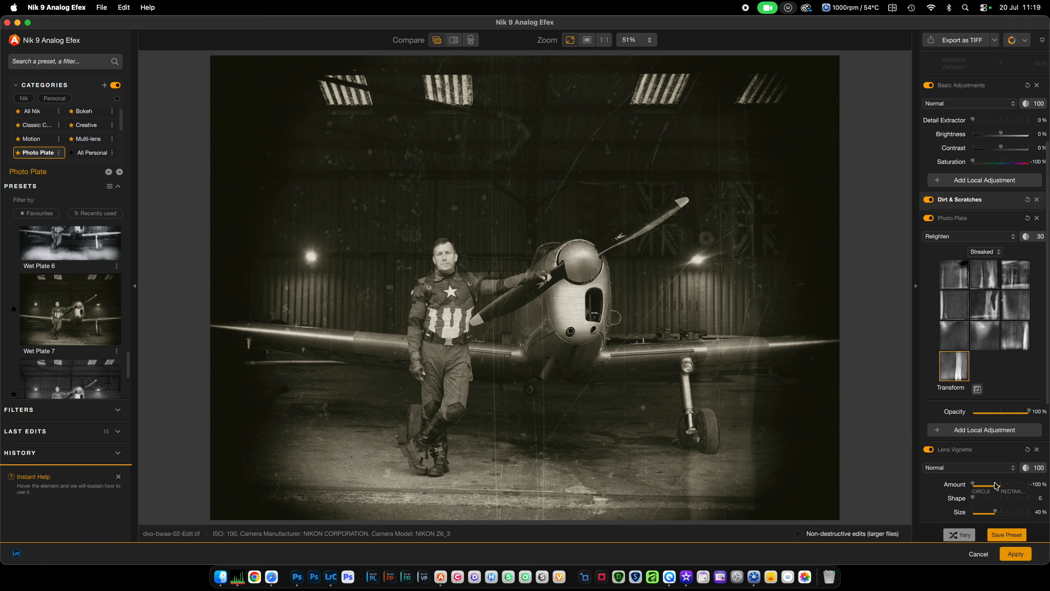
pyautogui.click(1015, 554)
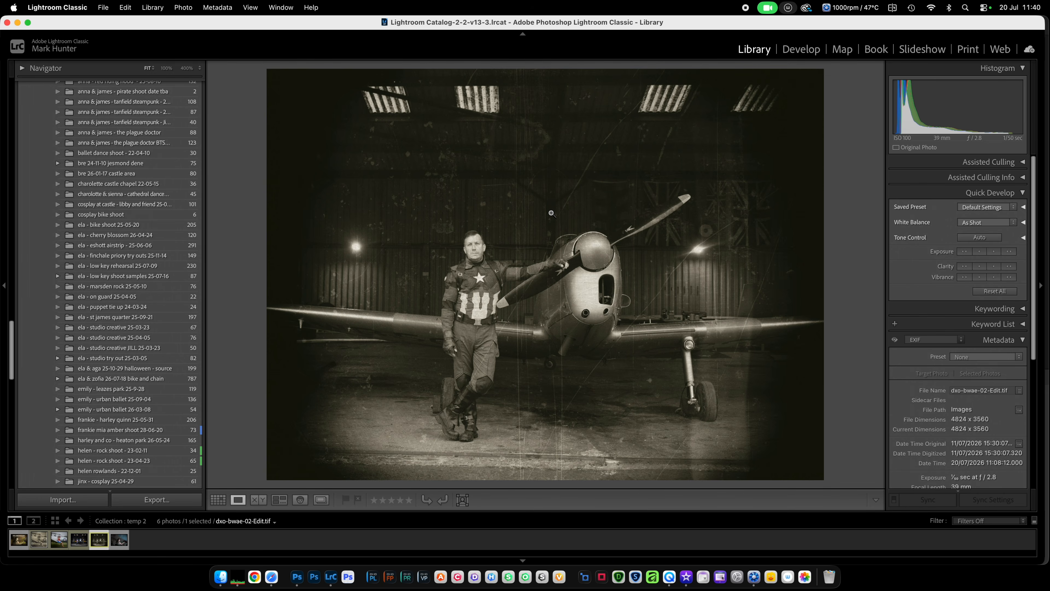
# - In Lightroom Classic, send the photo dxo-bwae-08.jpg to Nik 9 Analog Efex as a copy with Lightroom adjustments
pyautogui.press('Right')
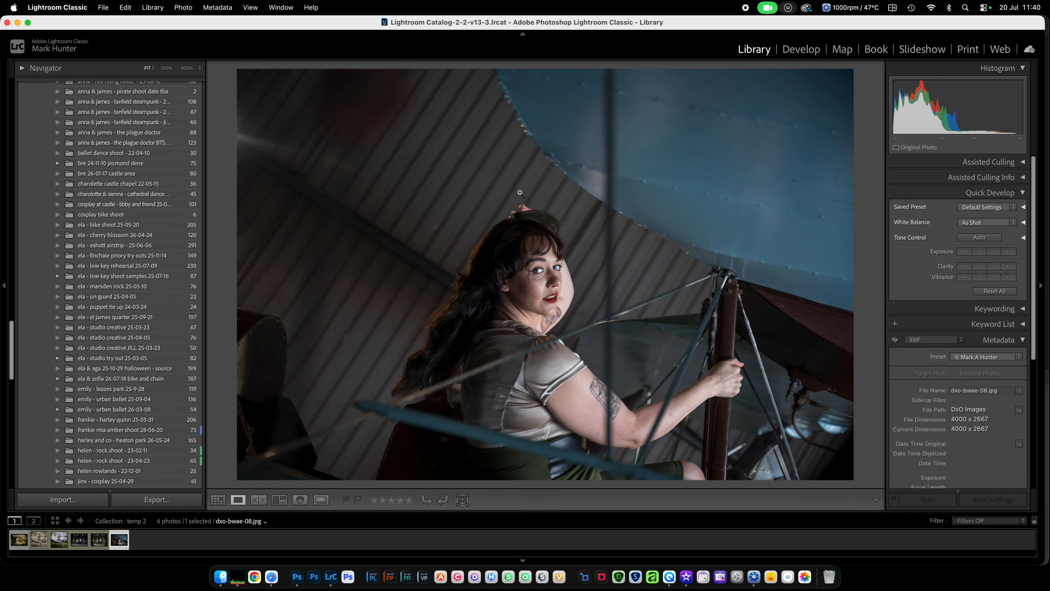
pyautogui.rightClick(519, 194)
pyautogui.moveTo(588, 219)
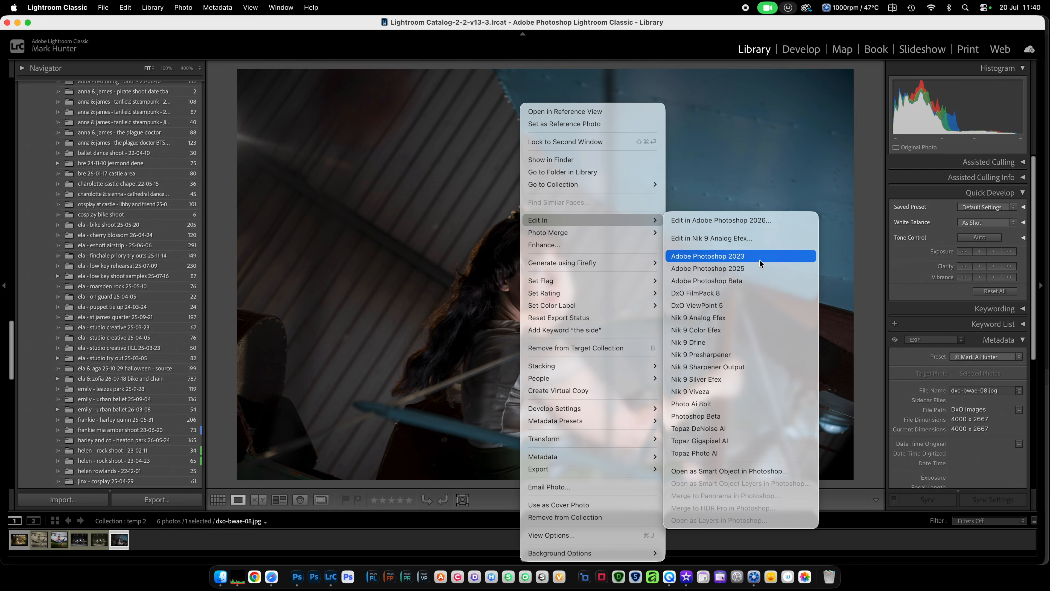
pyautogui.click(749, 318)
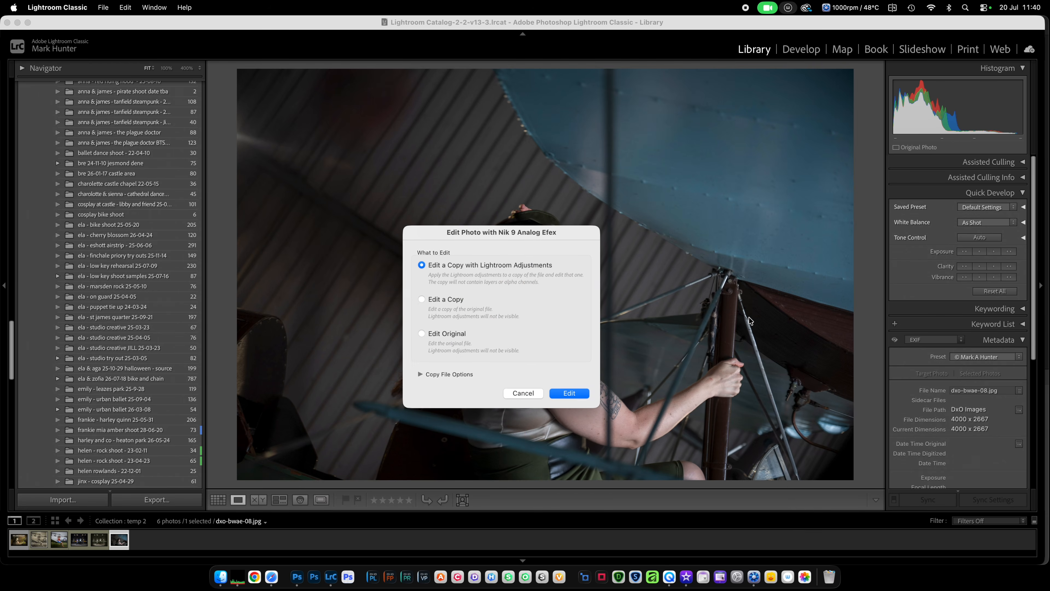
pyautogui.click(575, 394)
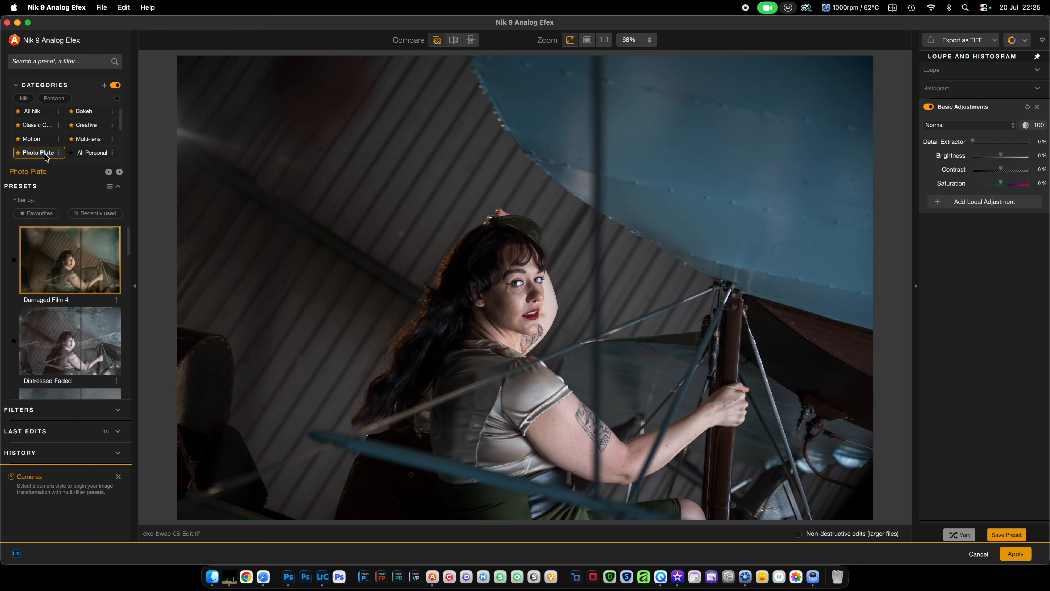
# - Show the filters available in the All Nik category and add the Paper Textures filter to the photo
pyautogui.click(118, 411)
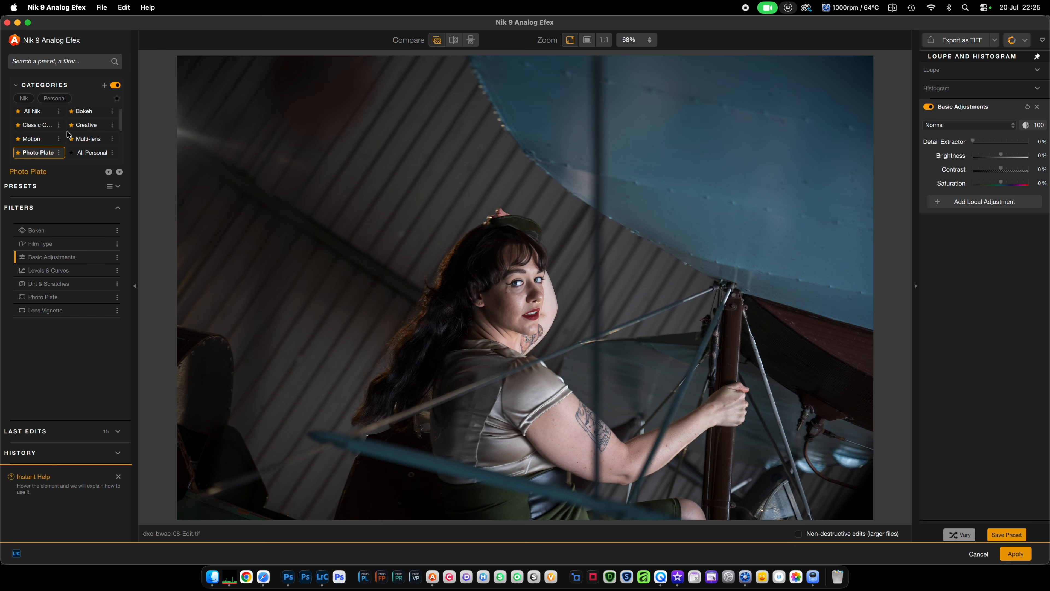
pyautogui.click(36, 114)
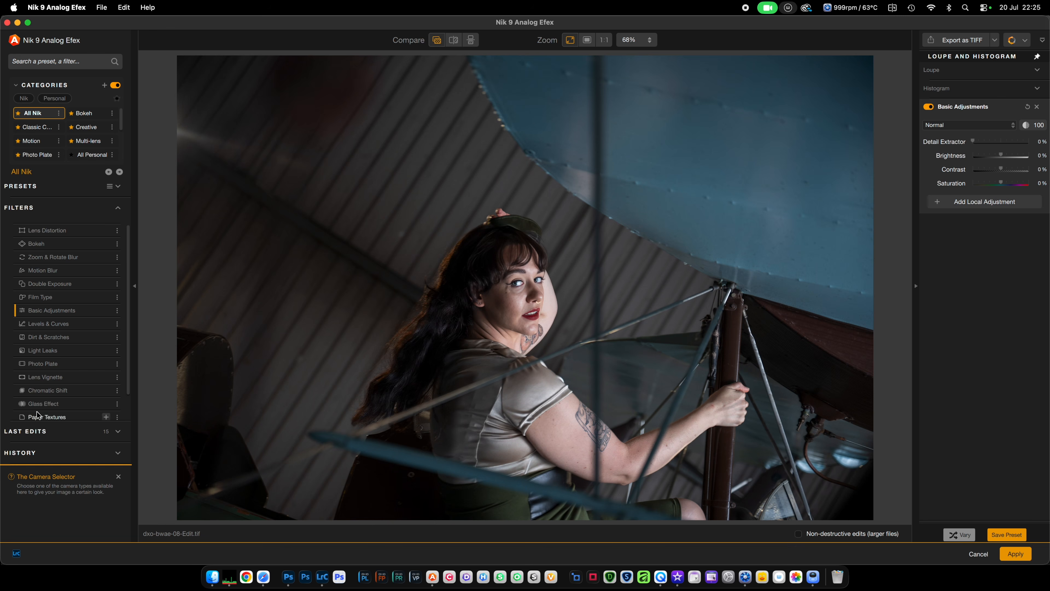
pyautogui.click(106, 417)
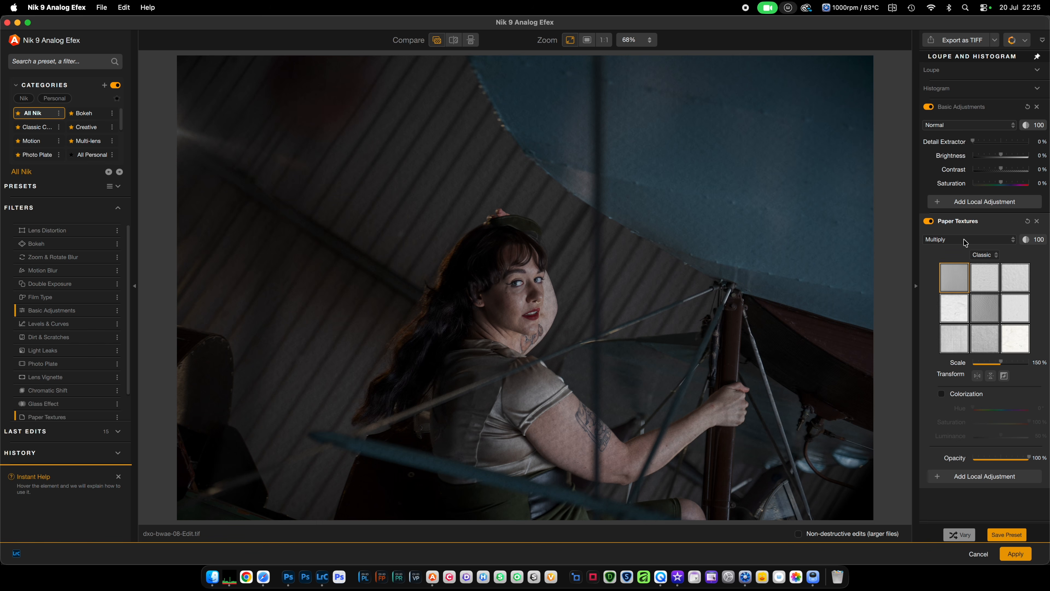
# - Try the first texture in the second row of the Vintage paper set and view the filter's blend mode options
pyautogui.click(997, 257)
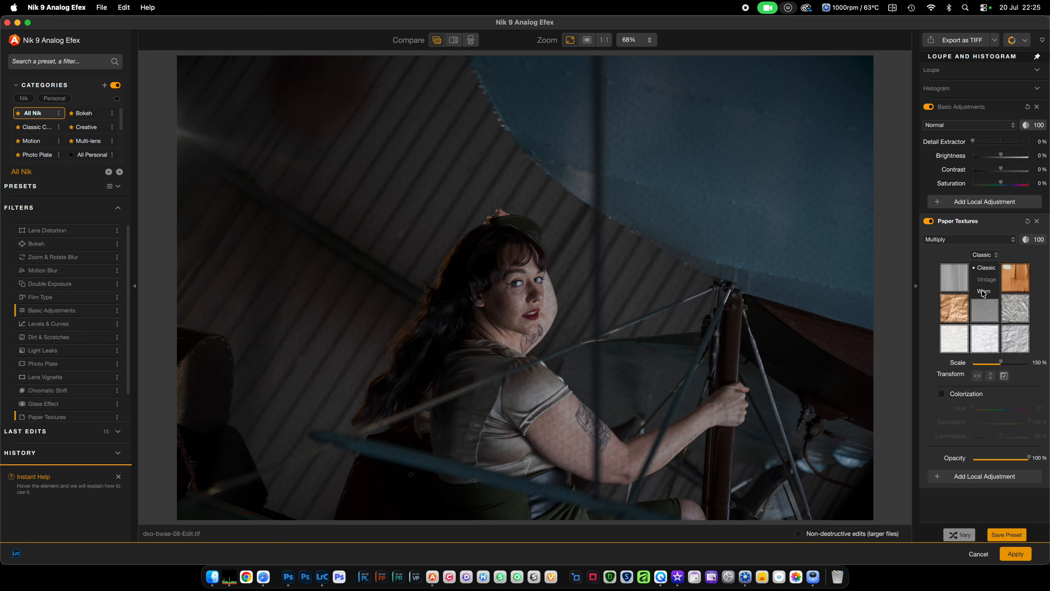
pyautogui.click(986, 280)
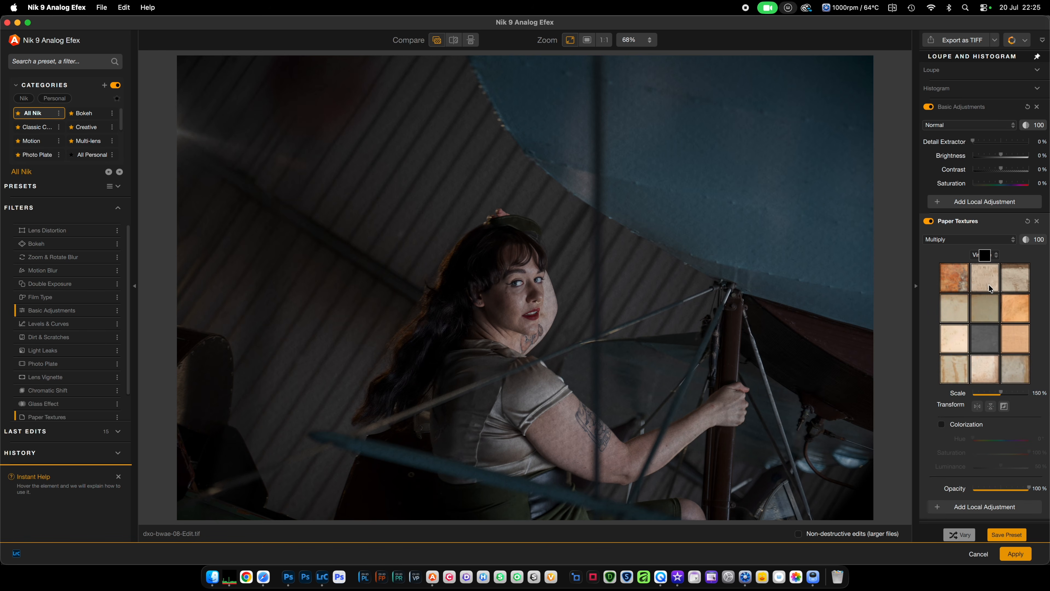
pyautogui.click(954, 318)
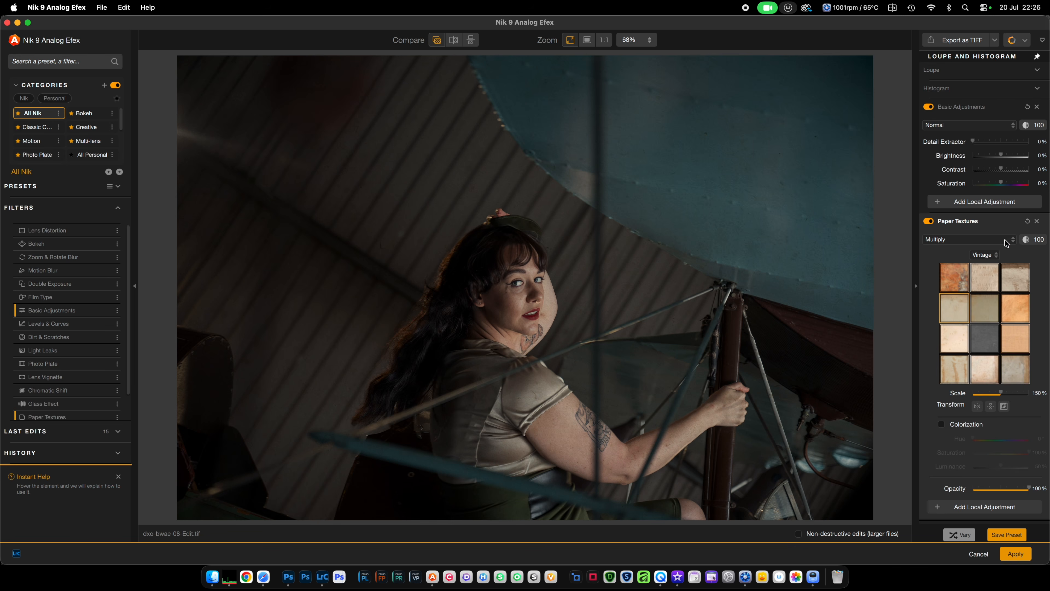
pyautogui.click(1013, 242)
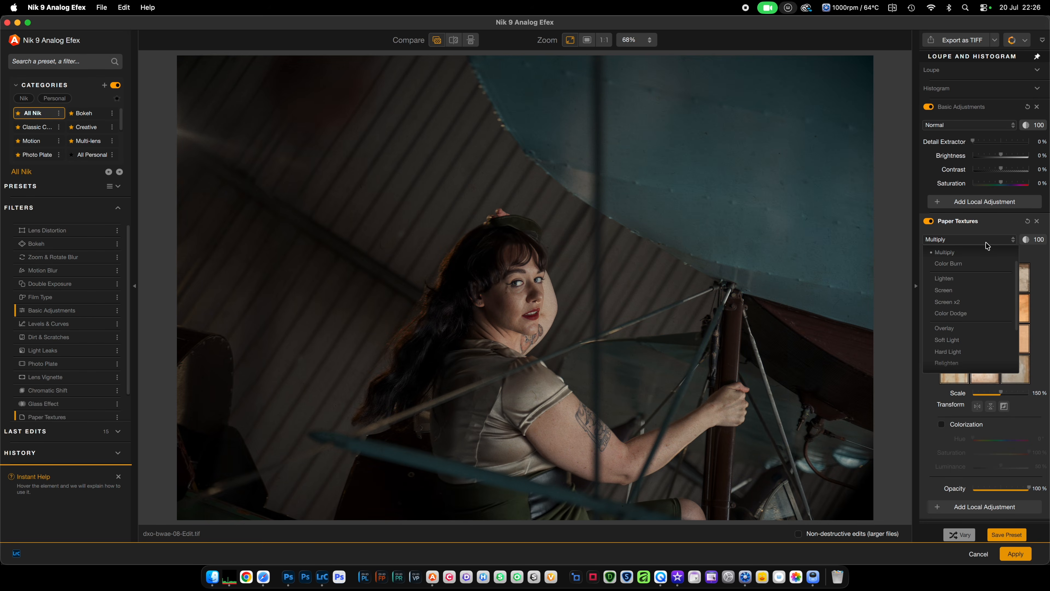
pyautogui.click(990, 229)
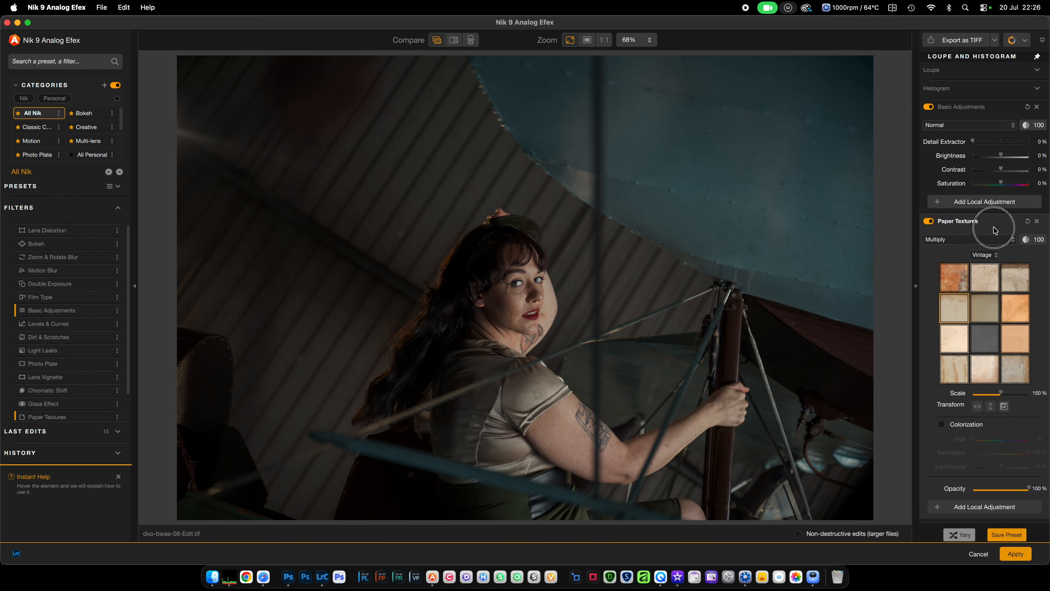
pyautogui.click(1008, 228)
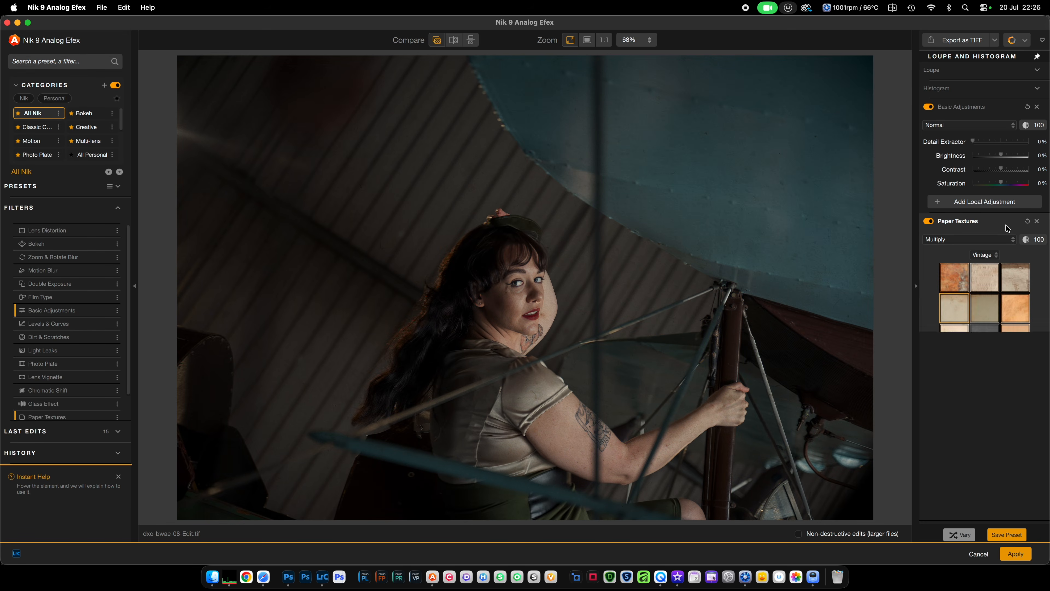
# - Set Paper Textures to the Classic set and choose the middle texture in its last row
pyautogui.click(995, 256)
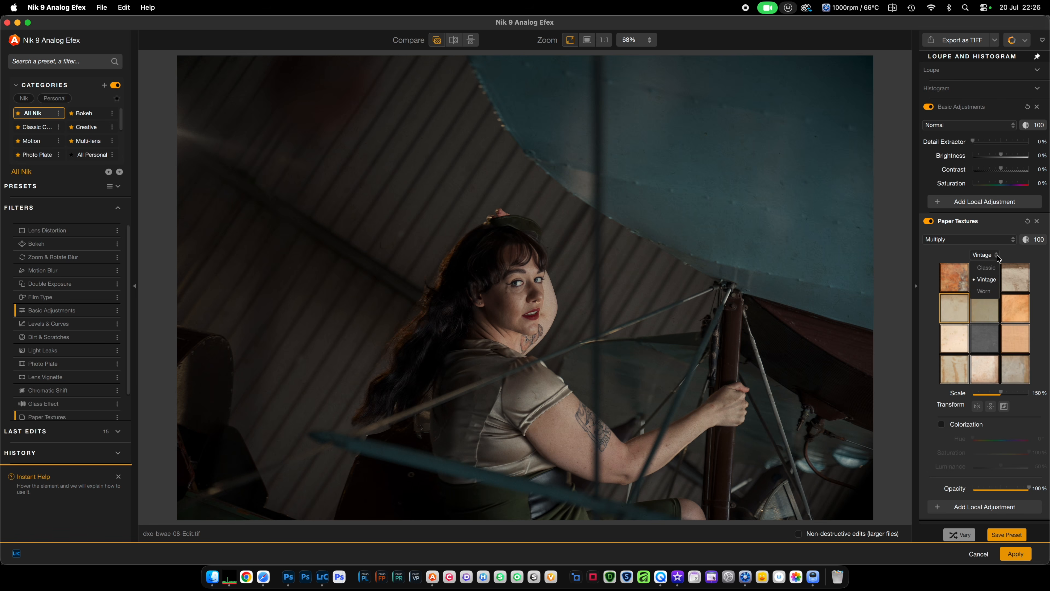
pyautogui.click(987, 268)
pyautogui.click(983, 342)
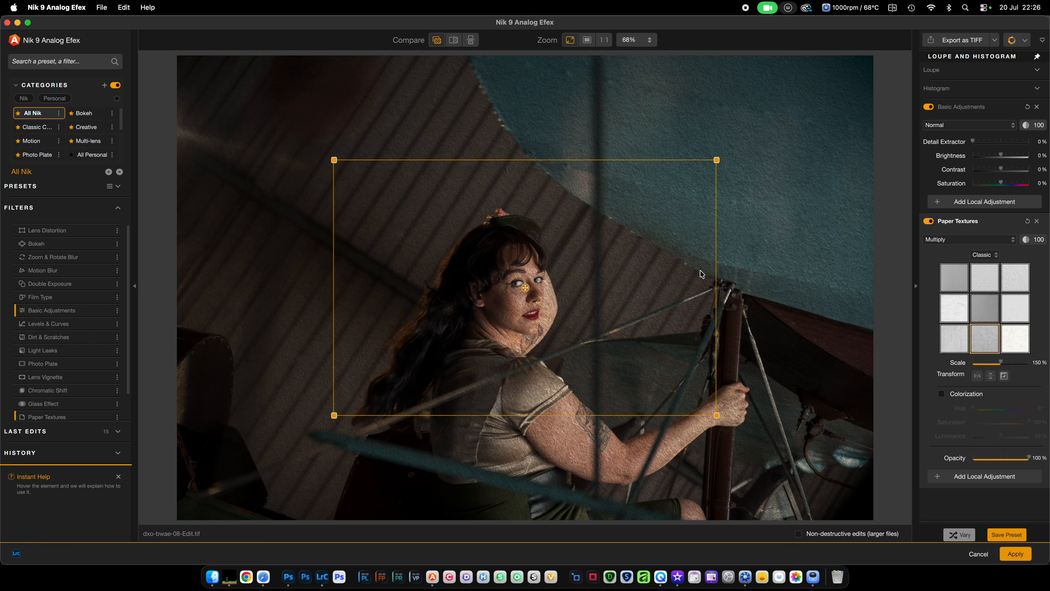
# - Reduce the paper texture's scale to 145% and switch Paper Textures to the first texture of the Vintage set
pyautogui.moveTo(1005, 363)
pyautogui.mouseDown()
pyautogui.moveTo(1046, 363)
pyautogui.moveTo(954, 364)
pyautogui.moveTo(998, 364)
pyautogui.mouseUp()
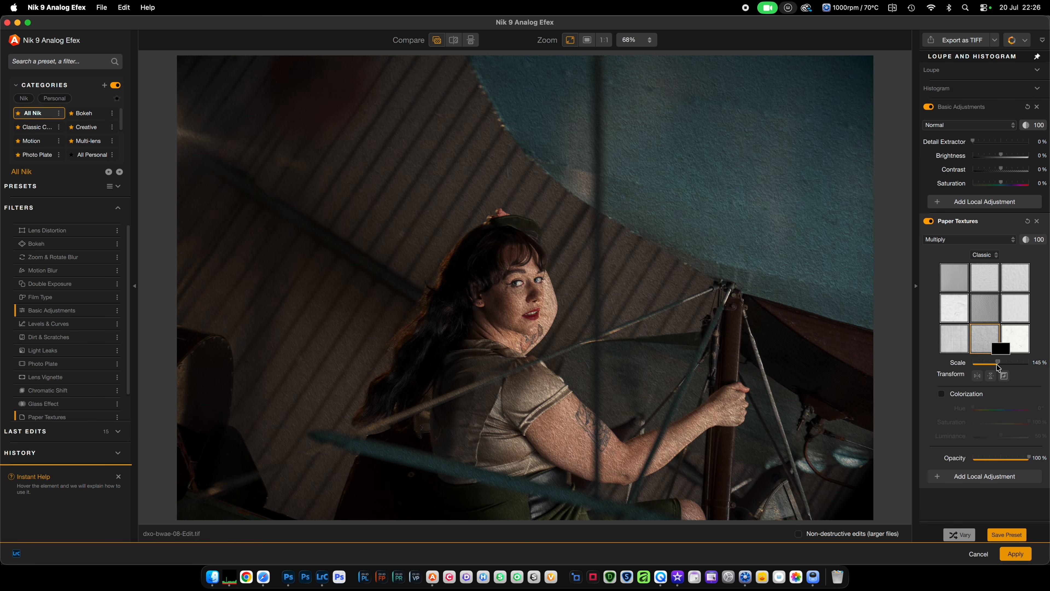
pyautogui.click(997, 256)
pyautogui.click(989, 279)
pyautogui.click(955, 286)
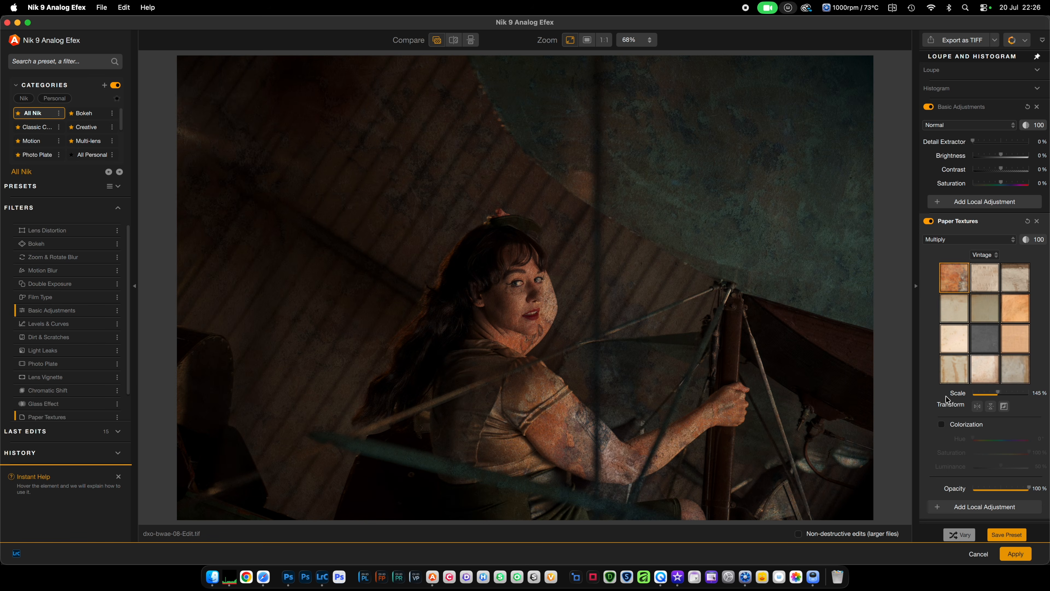
# - Set the Vintage paper texture's scale to 200% and its opacity to 78%
pyautogui.moveTo(999, 394); pyautogui.dragTo(1035, 394)
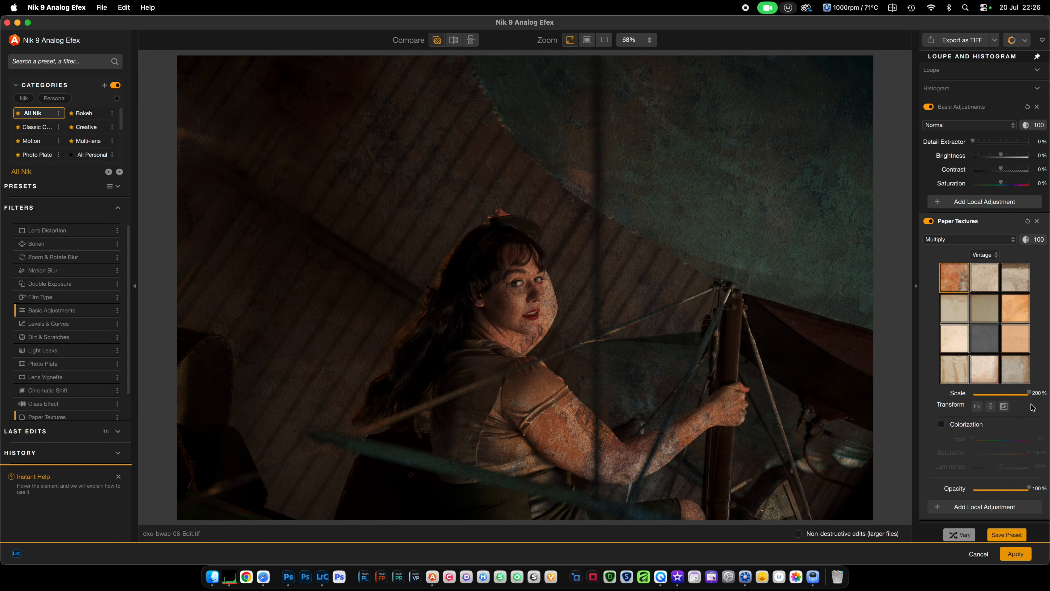
pyautogui.click(1032, 394)
pyautogui.moveTo(1030, 488); pyautogui.dragTo(1017, 491)
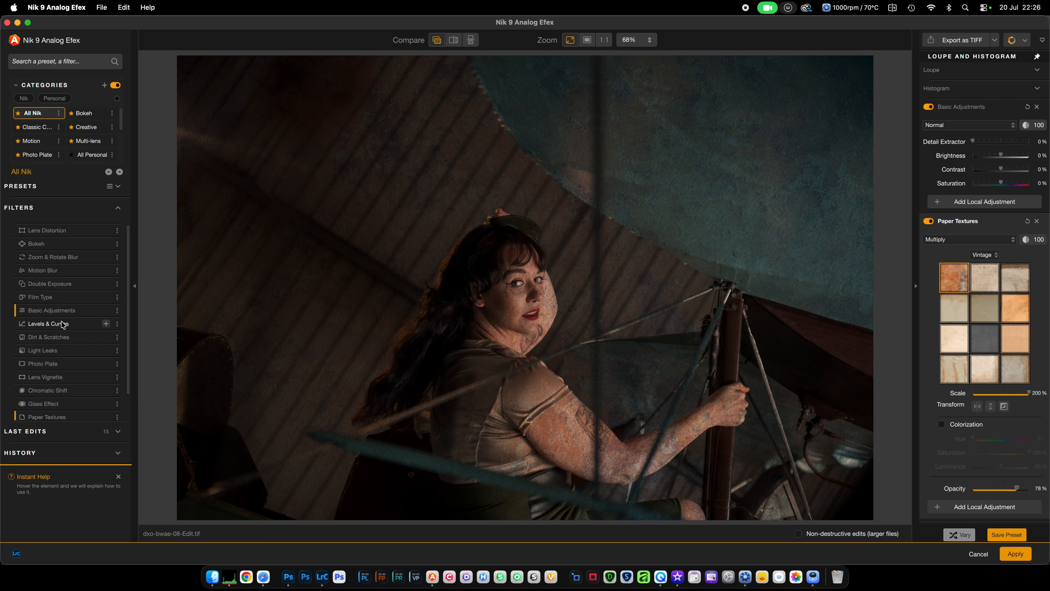
# - Add the Dirt & Scratches filter to the photo and switch it to the Eroded set
pyautogui.click(106, 337)
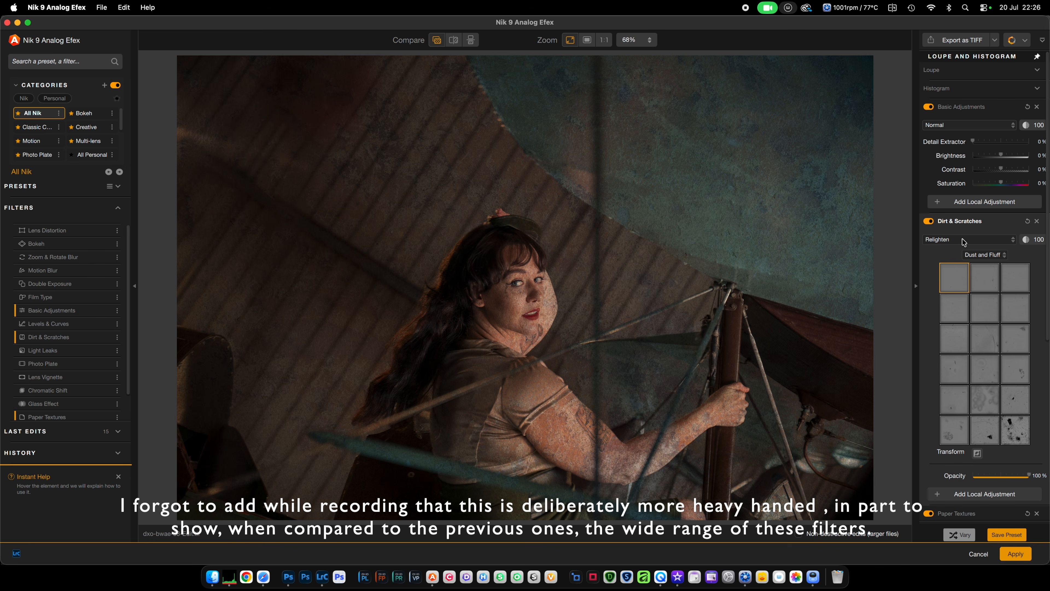
pyautogui.click(1005, 255)
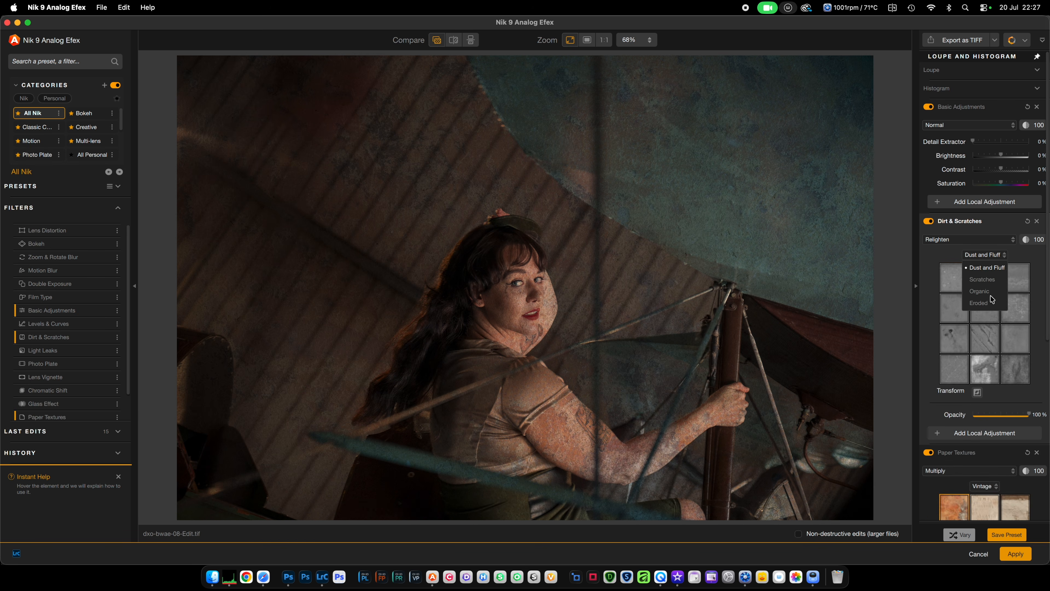
pyautogui.click(985, 303)
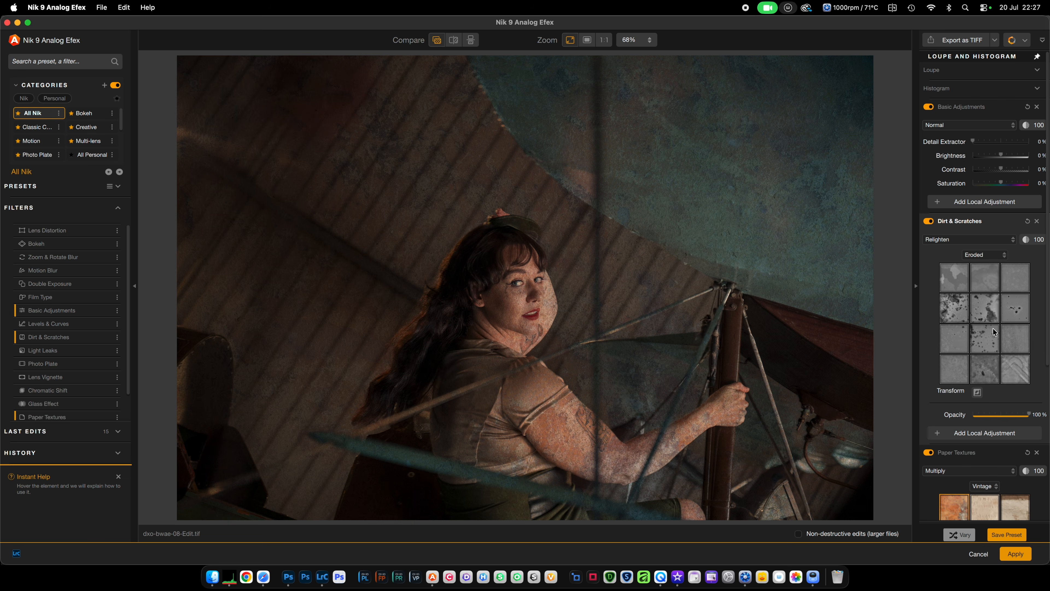
# - Try several Eroded textures, choose the last one in the second row, and set its opacity to 81%
pyautogui.click(1022, 379)
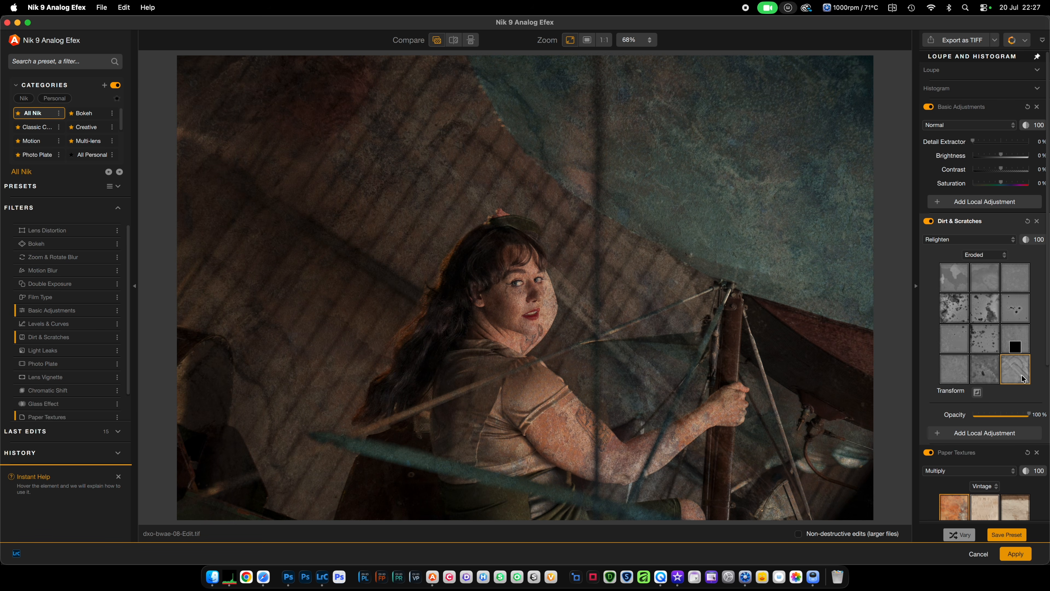
pyautogui.click(987, 280)
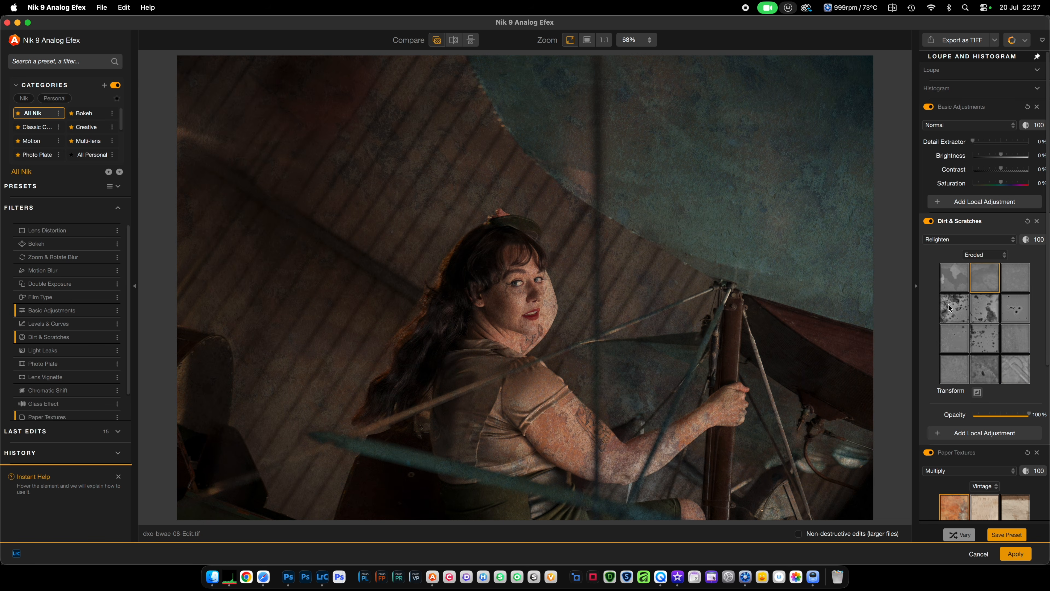
pyautogui.click(1028, 310)
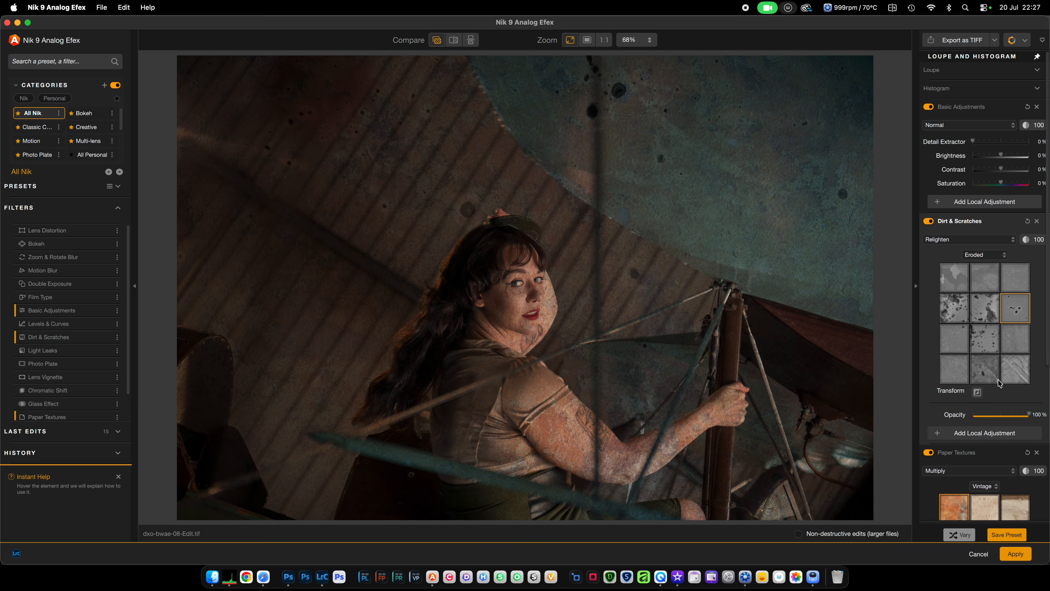
pyautogui.moveTo(1029, 414)
pyautogui.mouseDown()
pyautogui.moveTo(1001, 415)
pyautogui.moveTo(1018, 414)
pyautogui.mouseUp()
# - Add a Lens Vignette filter with its size at 69% and its amount at -28%
pyautogui.click(105, 377)
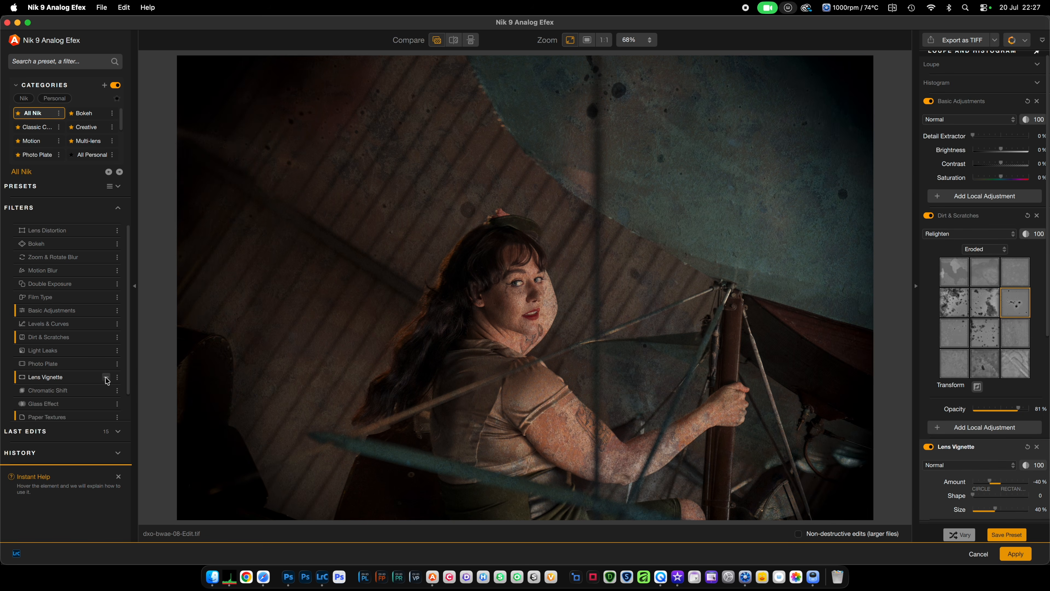
pyautogui.scroll(-8, 944, 485)
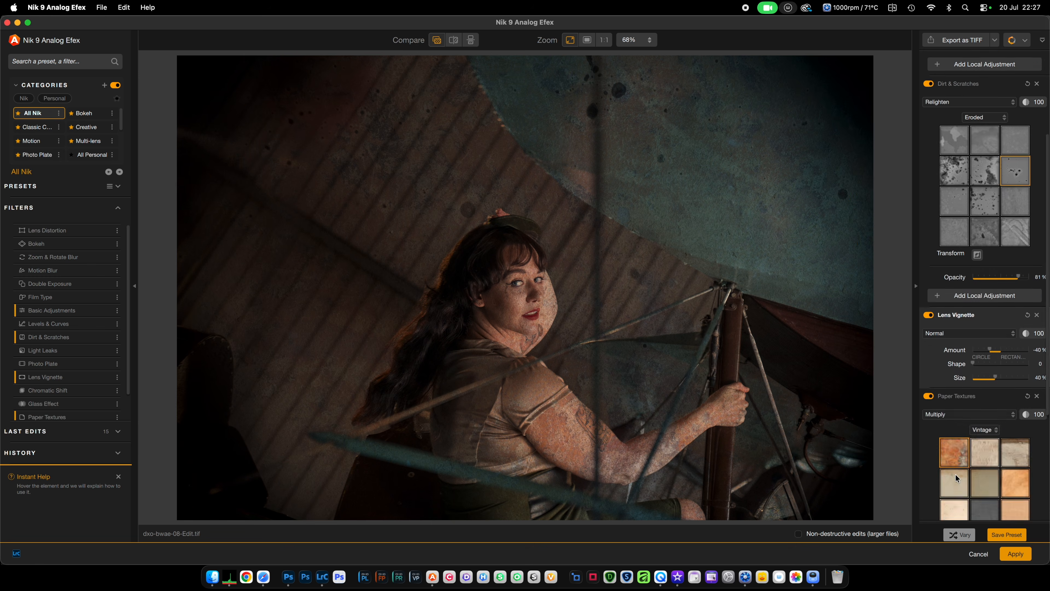
pyautogui.scroll(7, 944, 463)
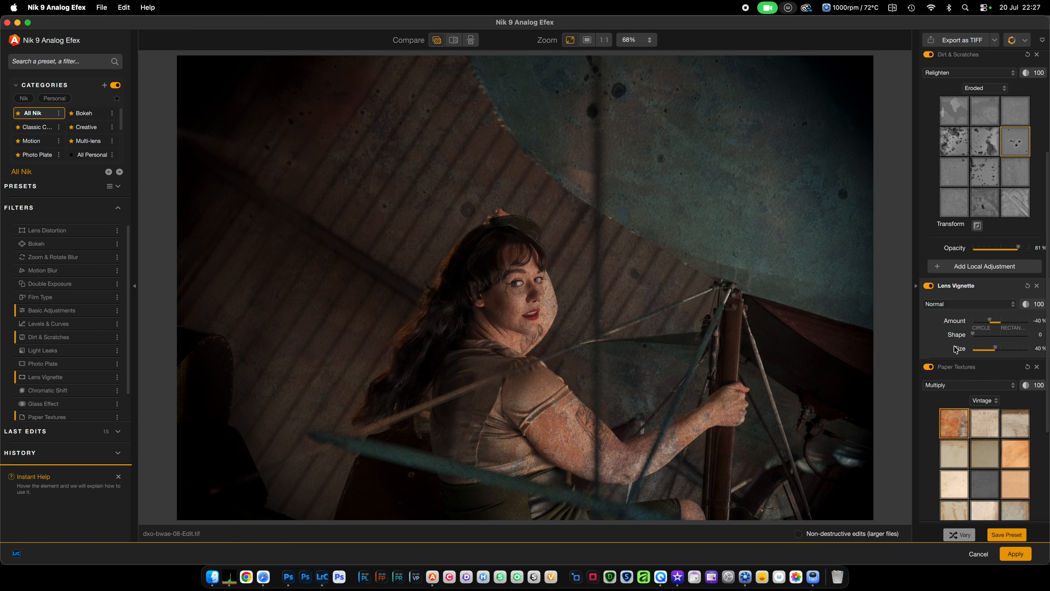
pyautogui.click(991, 321)
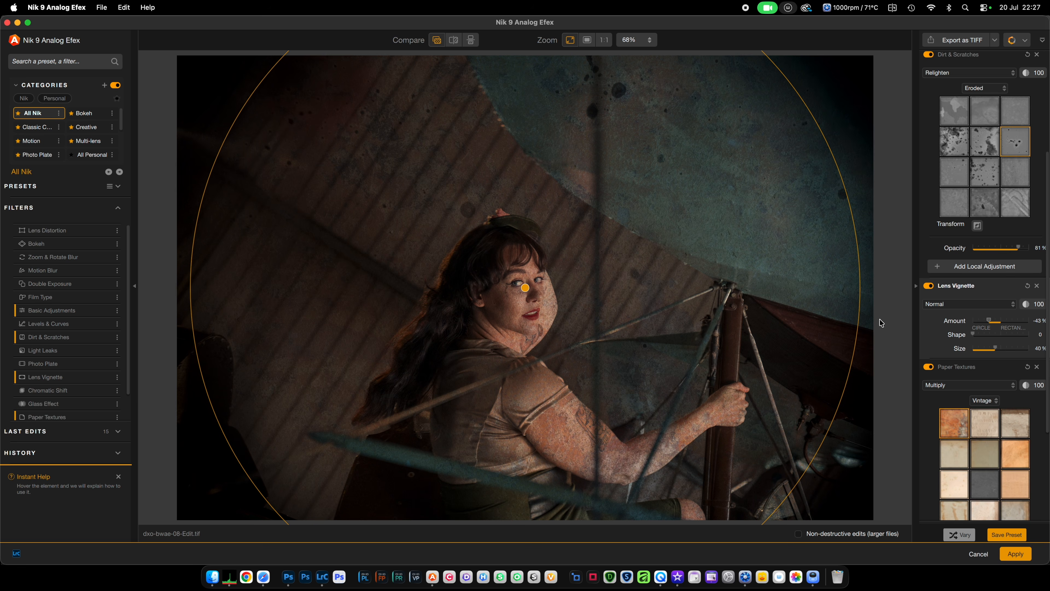
pyautogui.moveTo(859, 319); pyautogui.dragTo(794, 342)
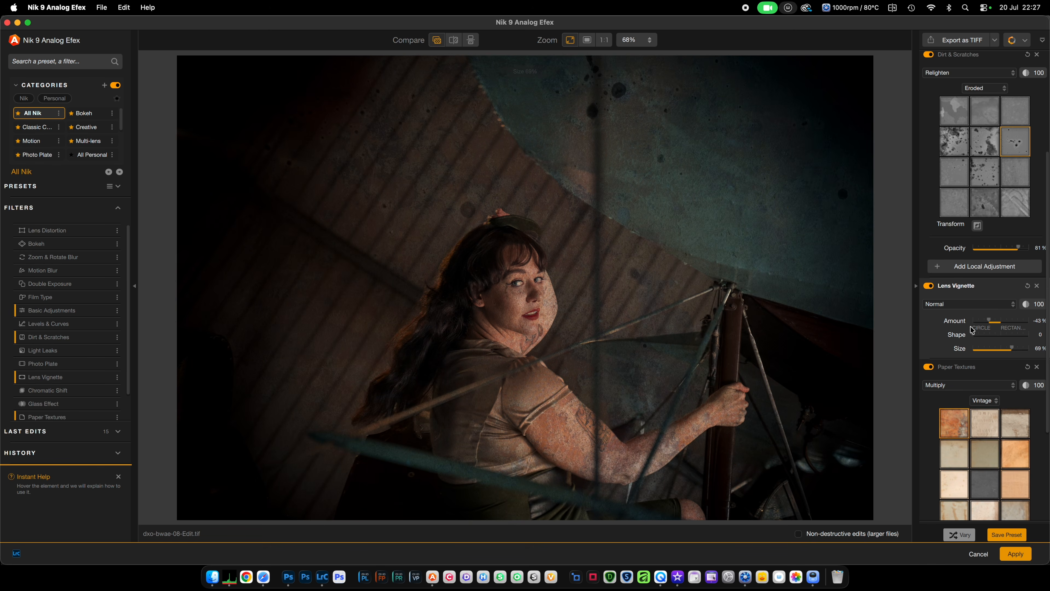
pyautogui.click(990, 322)
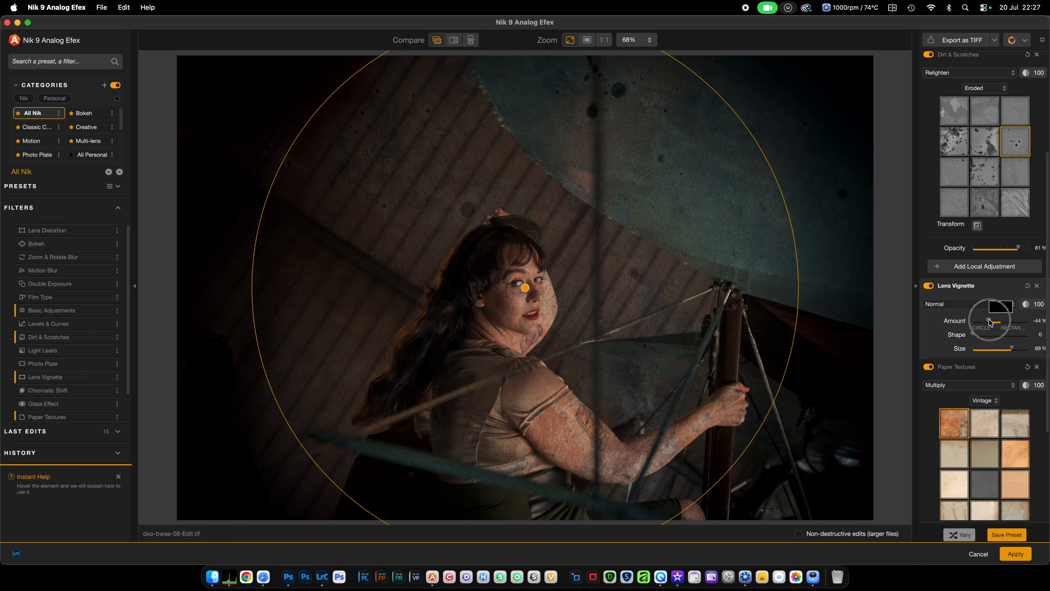
pyautogui.moveTo(990, 322); pyautogui.dragTo(995, 323)
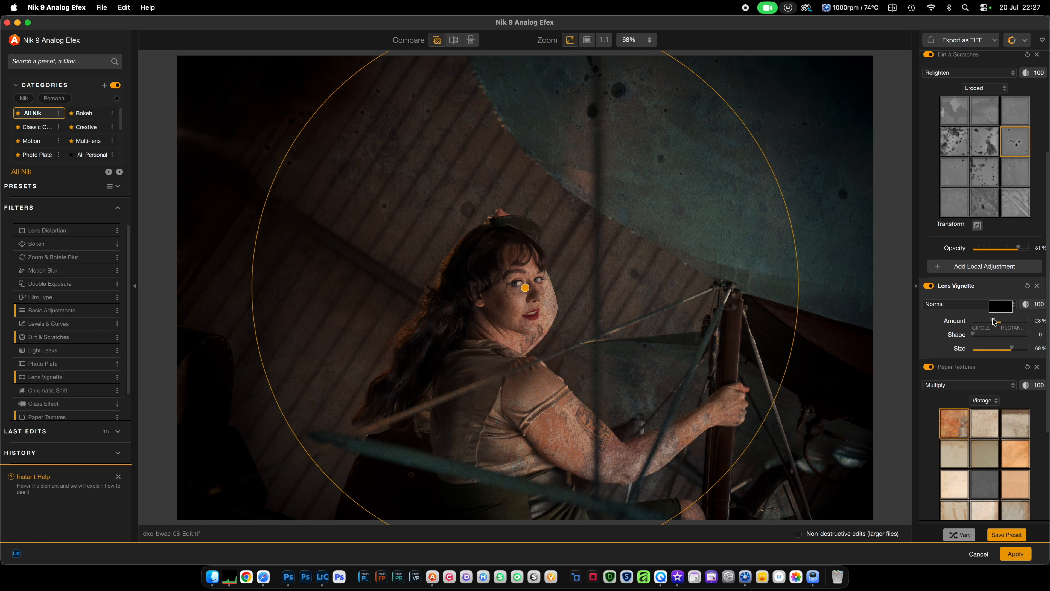
# - In Basic Adjustments, set brightness to 11% and saturation to -16%, adjust contrast and Detail Extractor, and apply the whole edit to the photo
pyautogui.scroll(5, 995, 320)
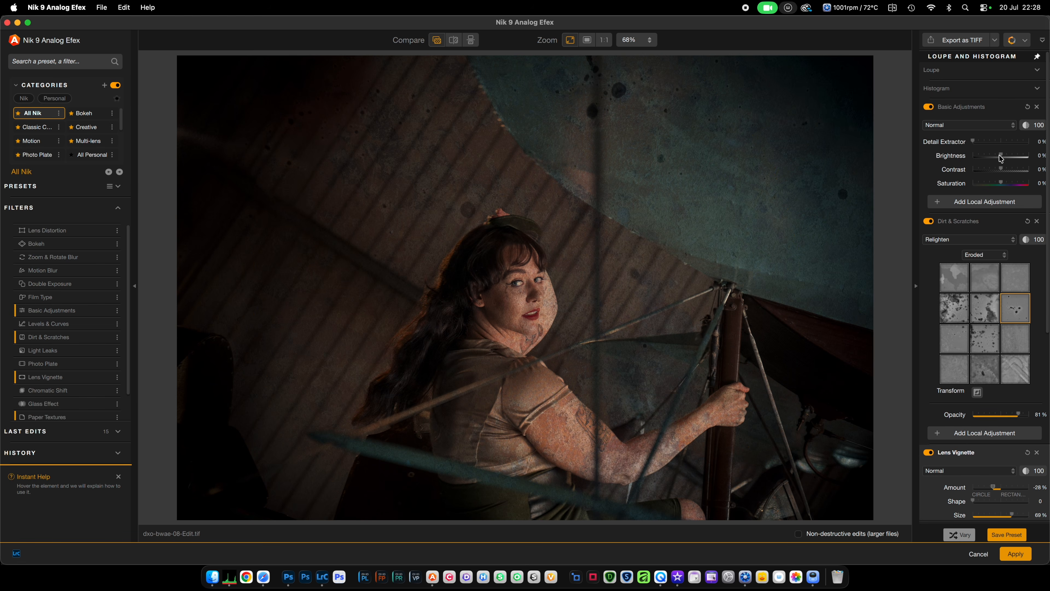
pyautogui.moveTo(1001, 157); pyautogui.dragTo(996, 182)
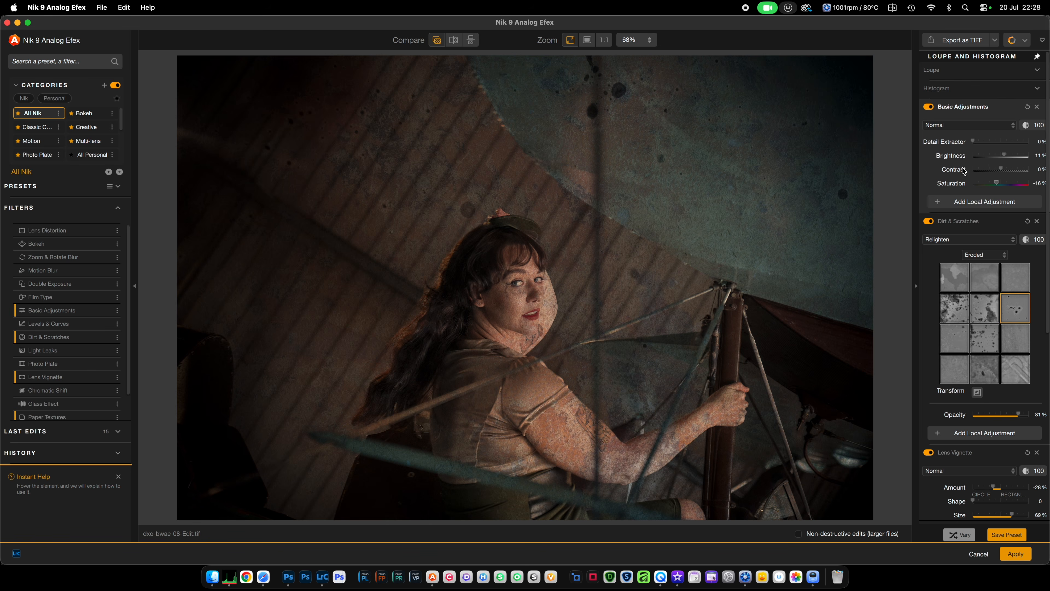
pyautogui.moveTo(1001, 170); pyautogui.dragTo(979, 142)
pyautogui.click(1015, 555)
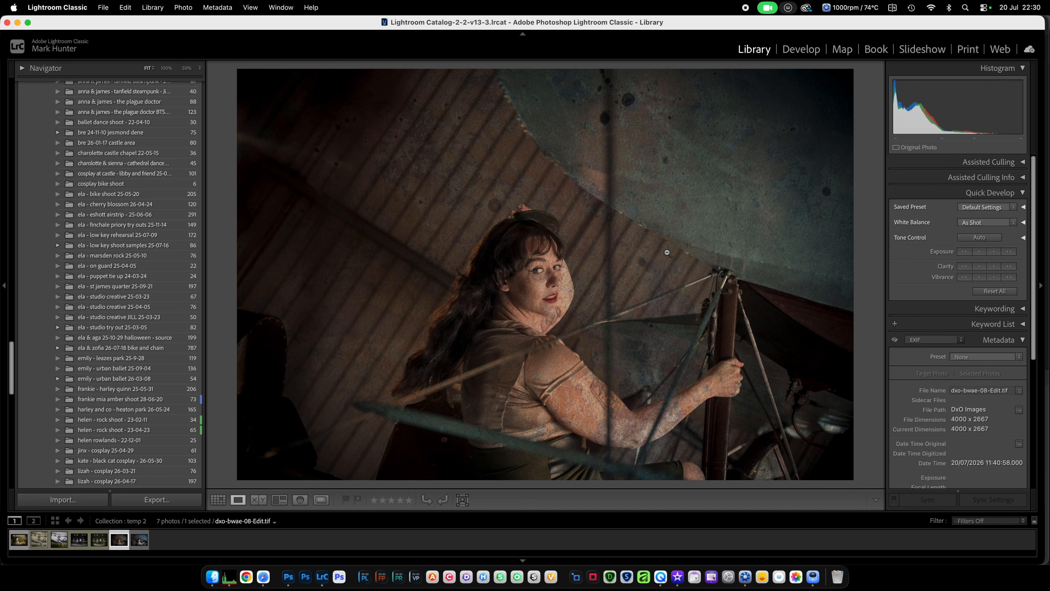
# - In Lightroom Classic, review the original and edited portraits of the collection one by one at full view, finishing on the Nik Collection 9 title image
pyautogui.press('g')
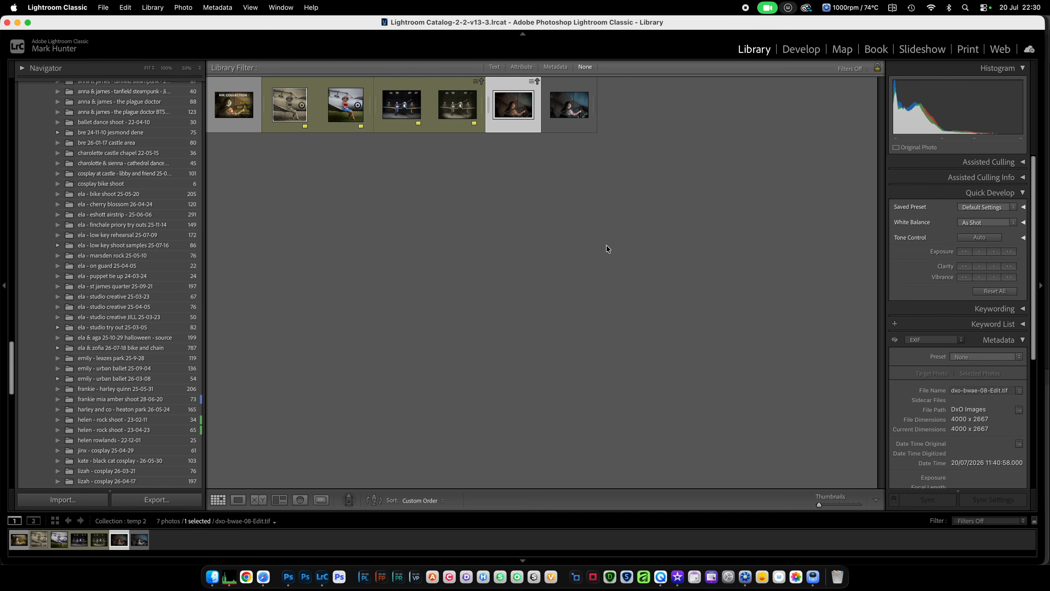
pyautogui.doubleClick(338, 112)
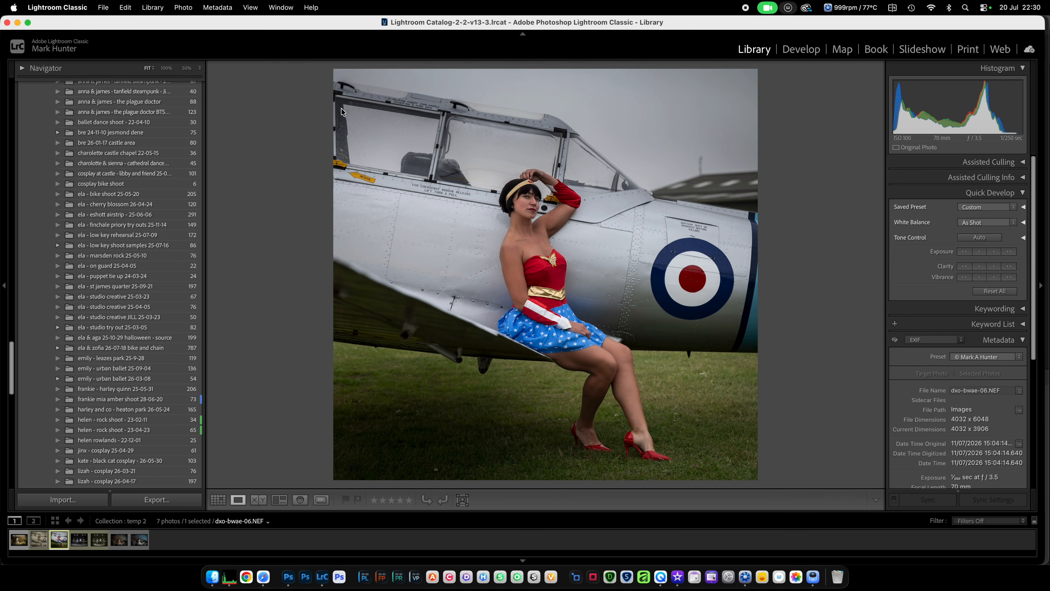
pyautogui.press('Left')
pyautogui.press('Right')
pyautogui.press('Right')
pyautogui.press('Right')
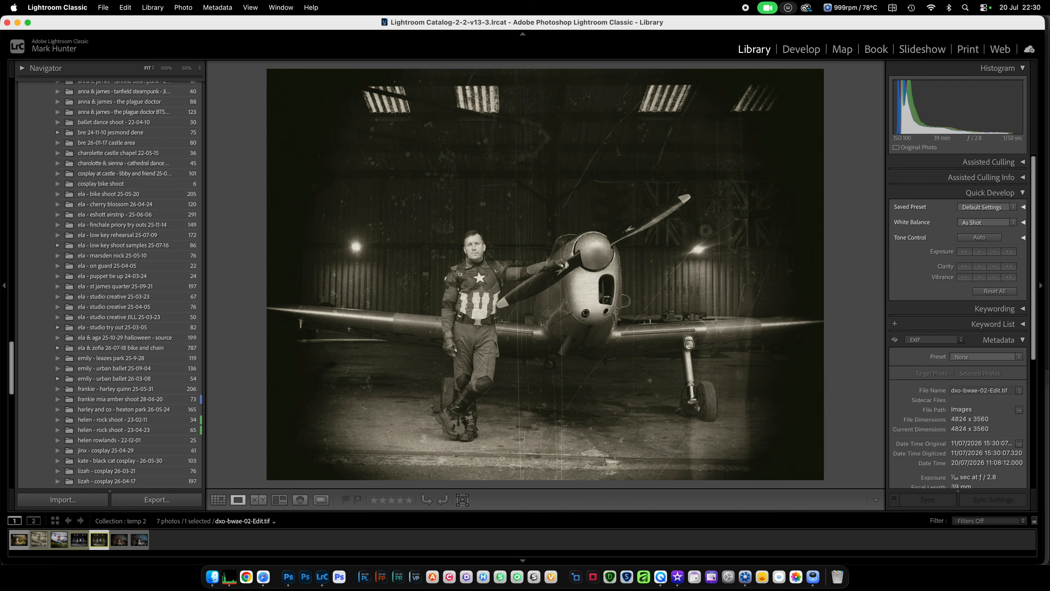
pyautogui.press('Right')
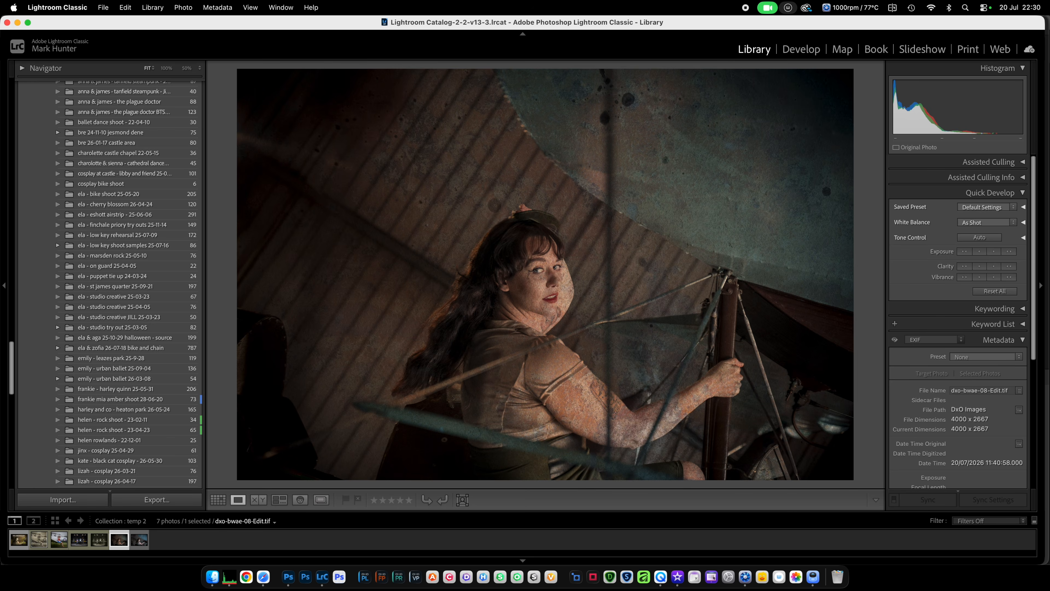
pyautogui.press('Left')
pyautogui.press('Left')
pyautogui.press('Left')
pyautogui.press('Left')
pyautogui.press('Left')
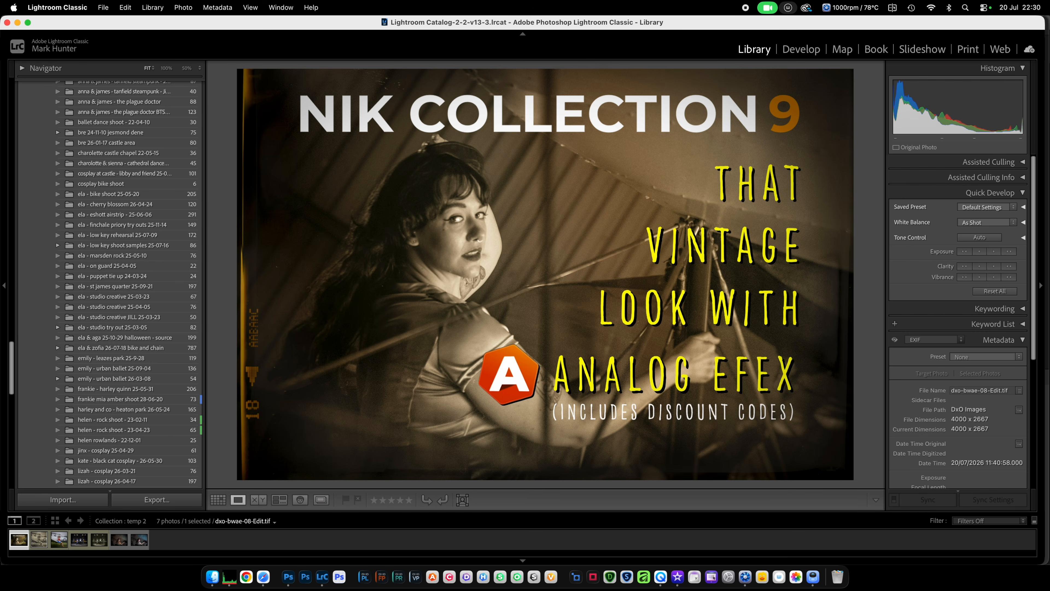